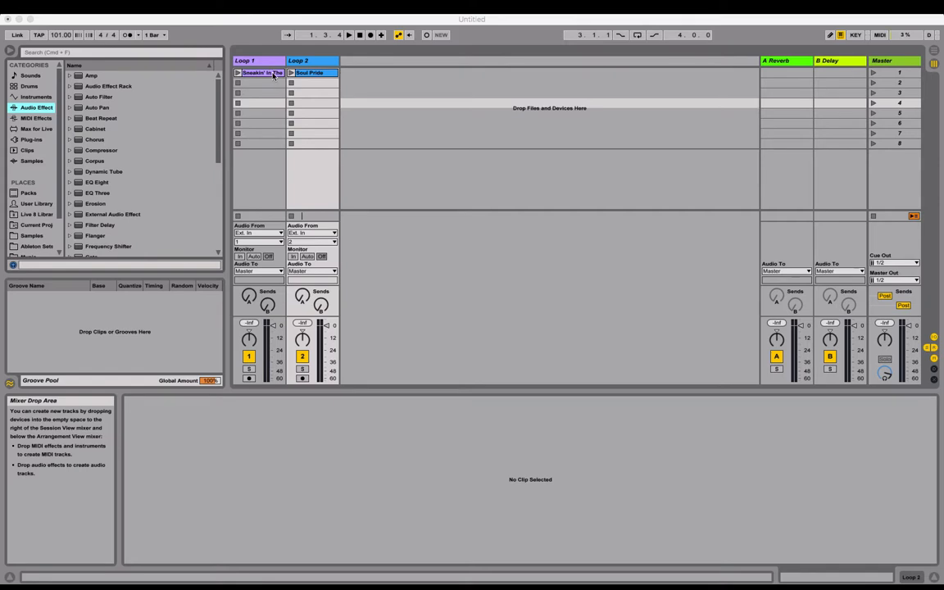
Display the waveforms of both loop clips, return to the Sneakin' In The Back clip in Loop 1 and enlarge its Clip View.
click(273, 75)
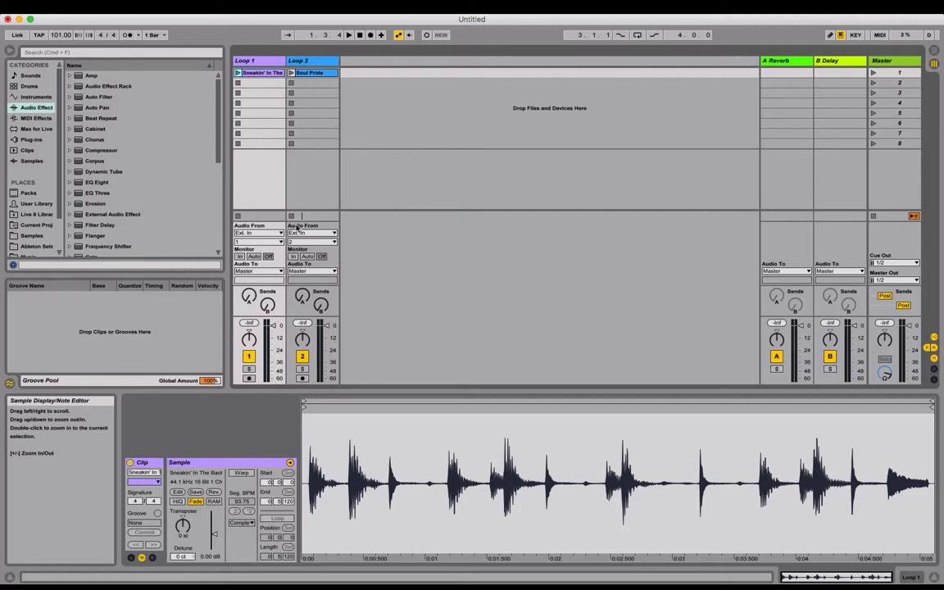
click(310, 75)
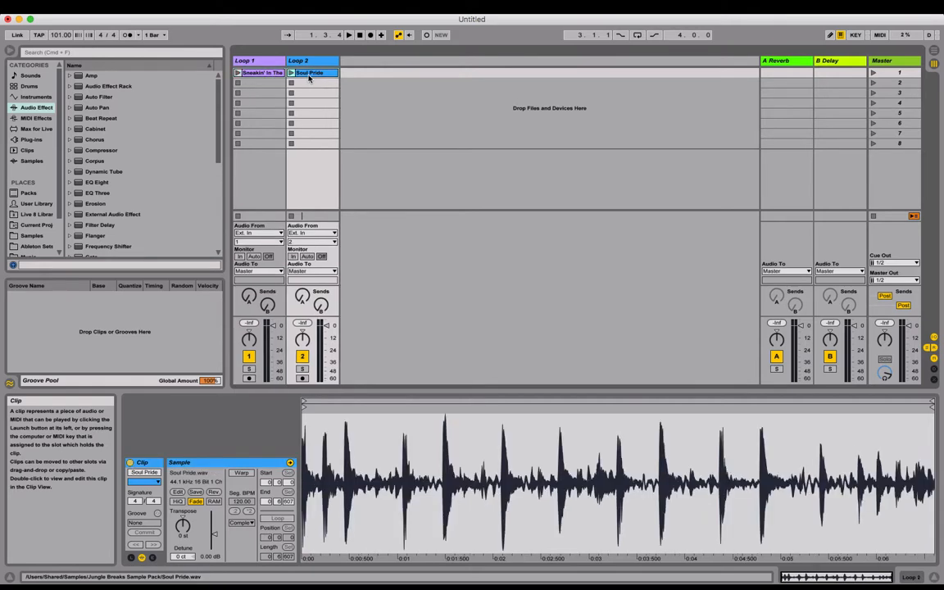
click(266, 75)
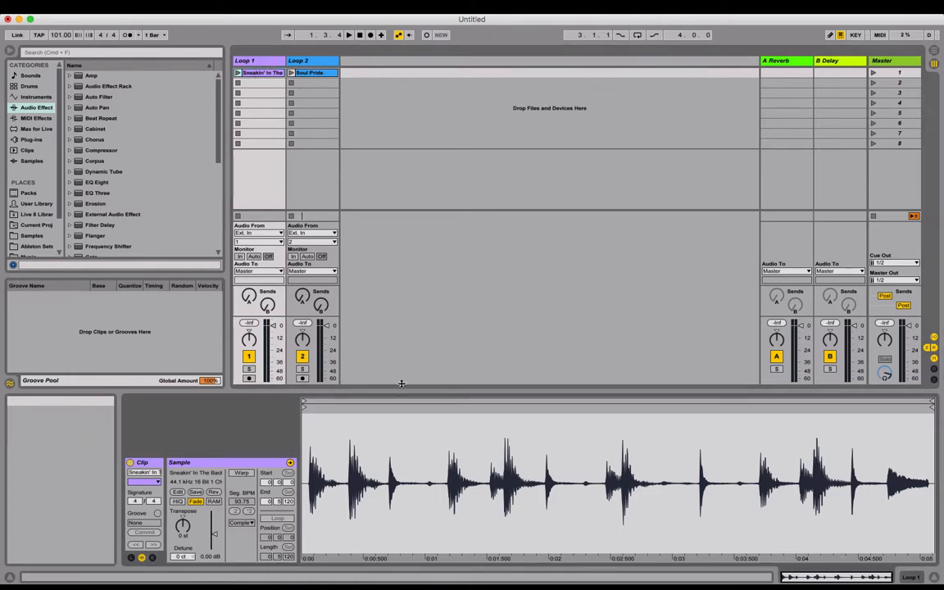
drag(402, 385, 400, 261)
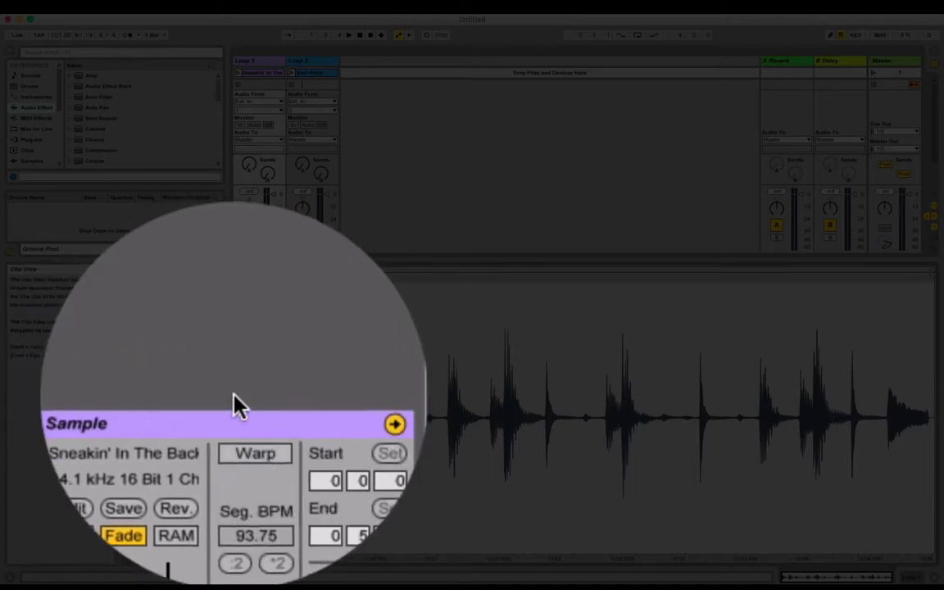
Enable Warp and Loop for the Loop 1 clip and hide the mixer's In/Out section.
click(242, 474)
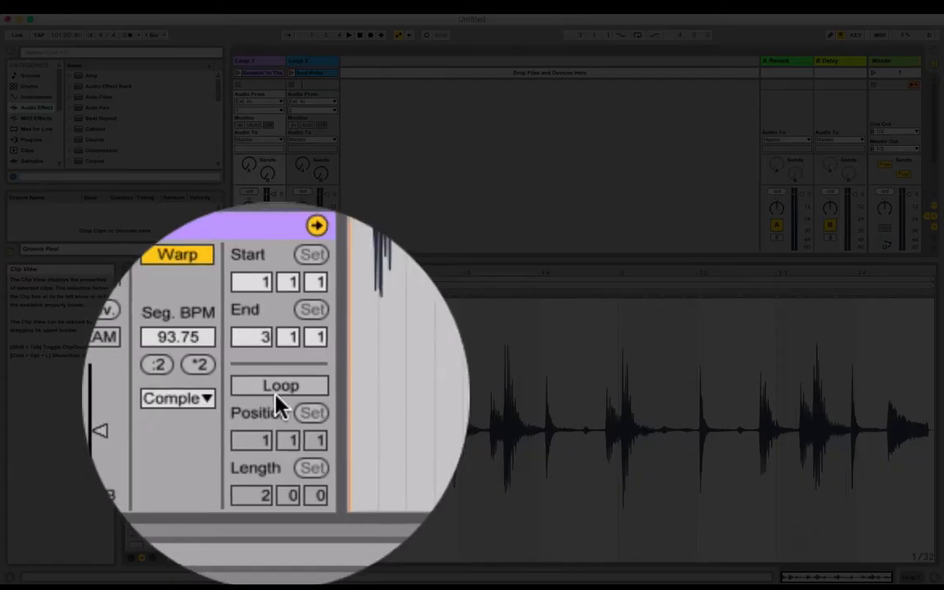
click(277, 519)
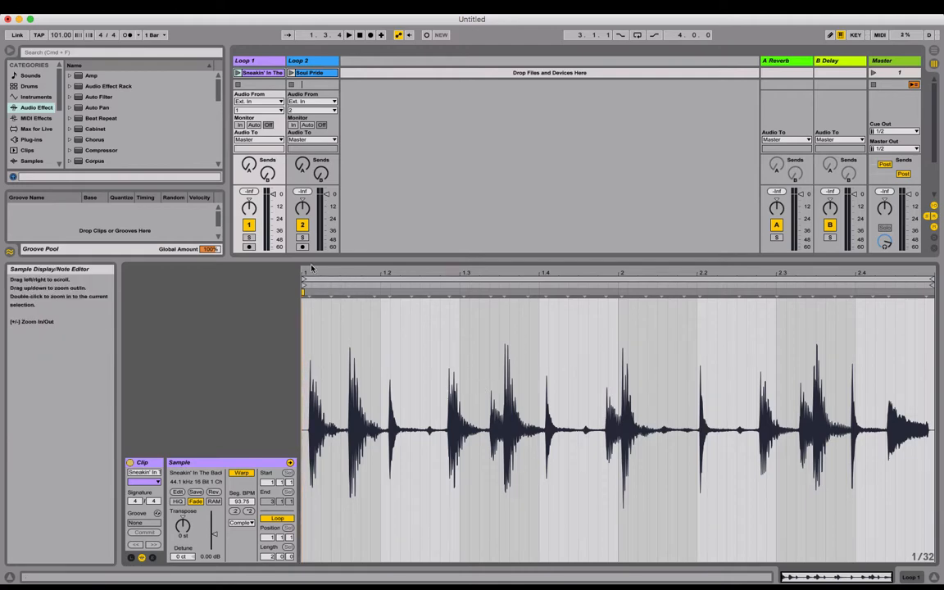
click(934, 206)
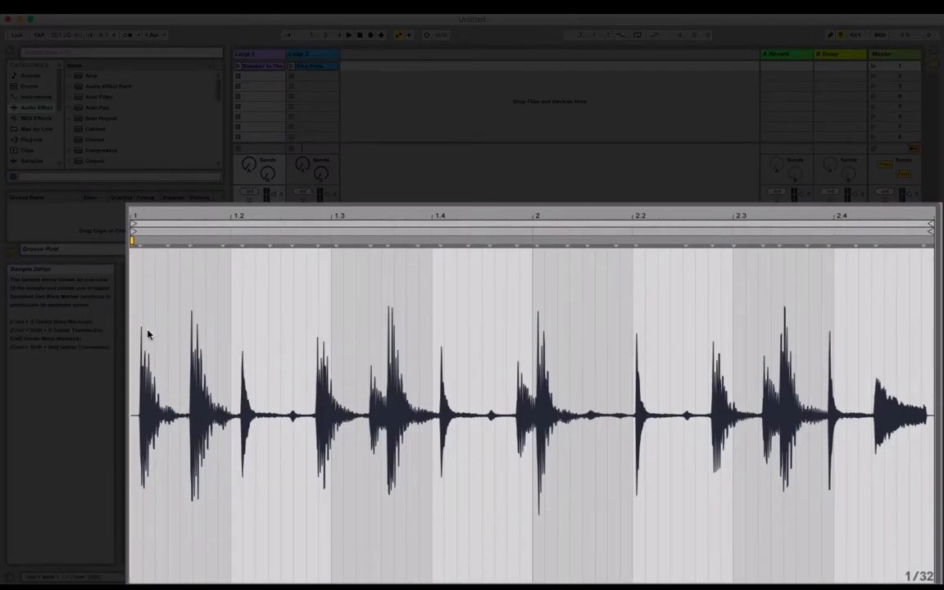
Examine the silence before the first hit and highlight the stretch between the first and second hits of the waveform.
drag(144, 216, 145, 271)
drag(153, 399, 132, 399)
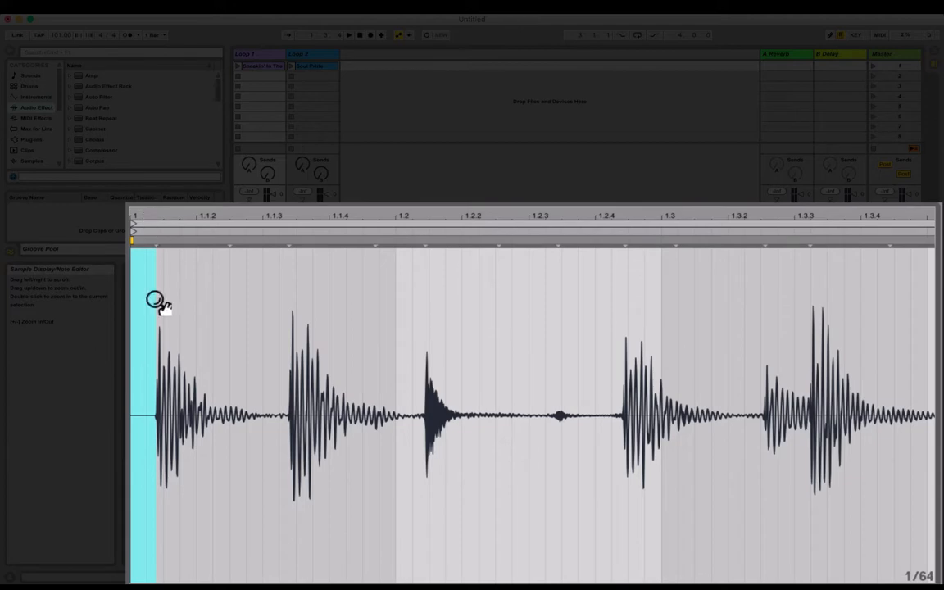
click(156, 373)
drag(156, 373, 285, 393)
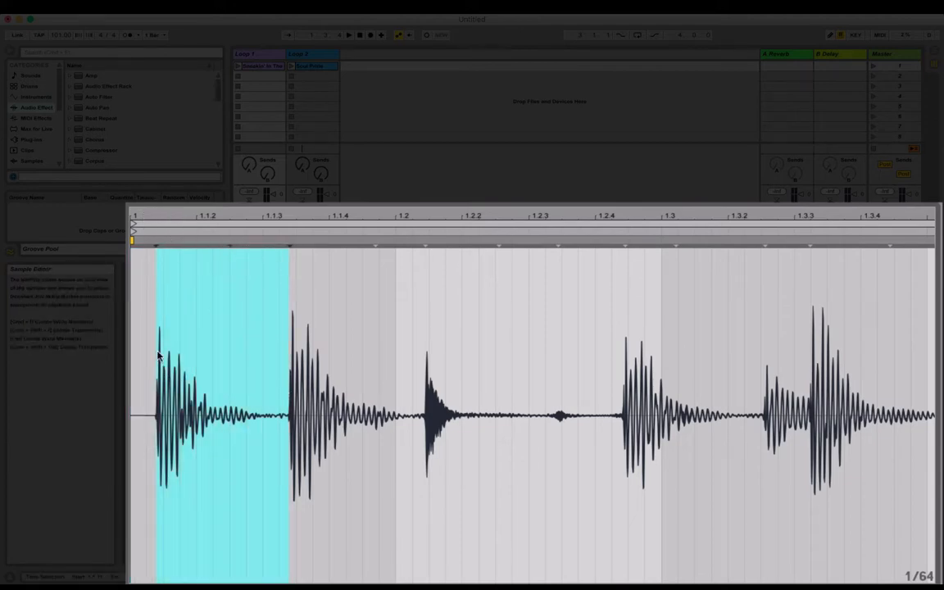
click(152, 392)
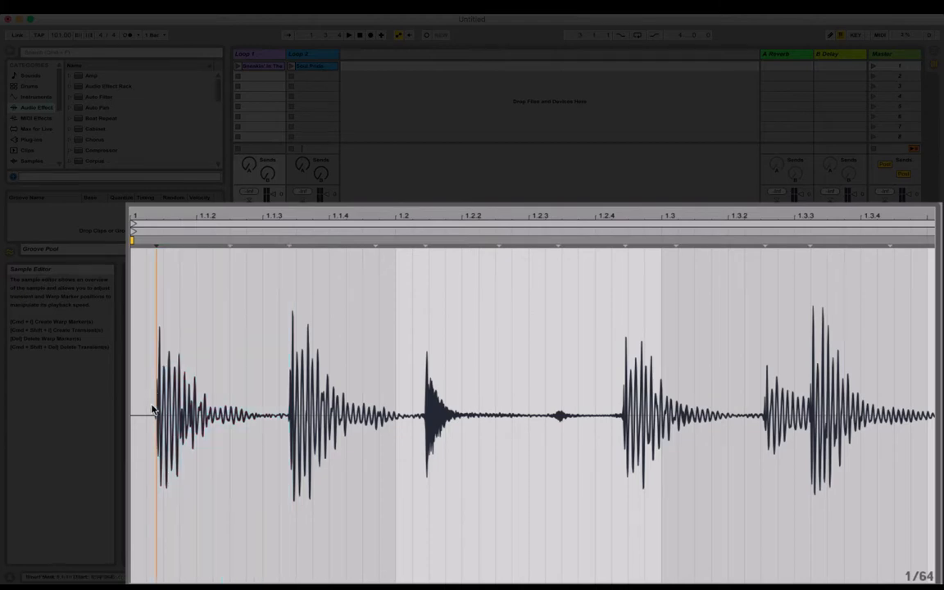
mouse_move(161, 219)
mouse_down()
mouse_move(163, 245)
mouse_move(174, 218)
mouse_up()
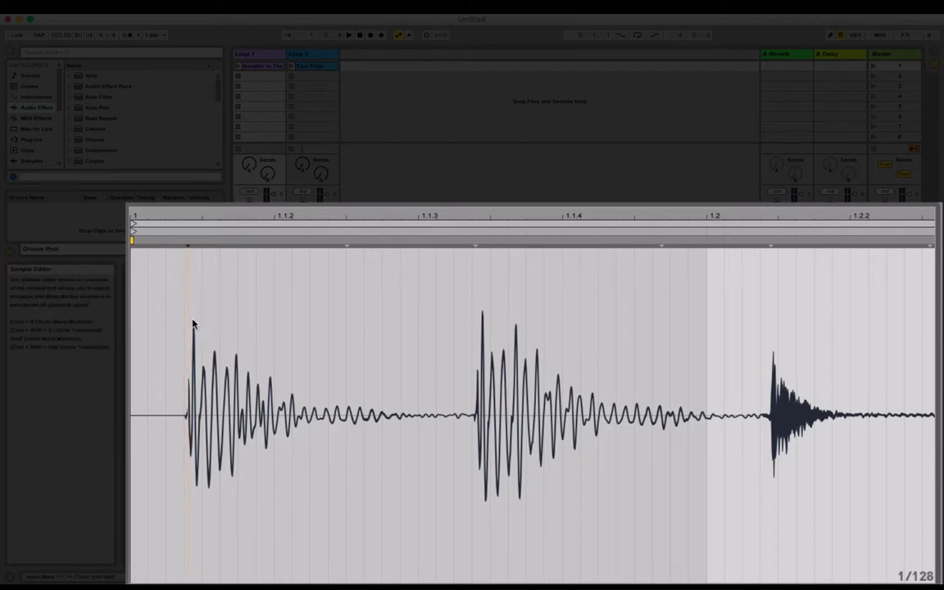
drag(193, 327, 469, 399)
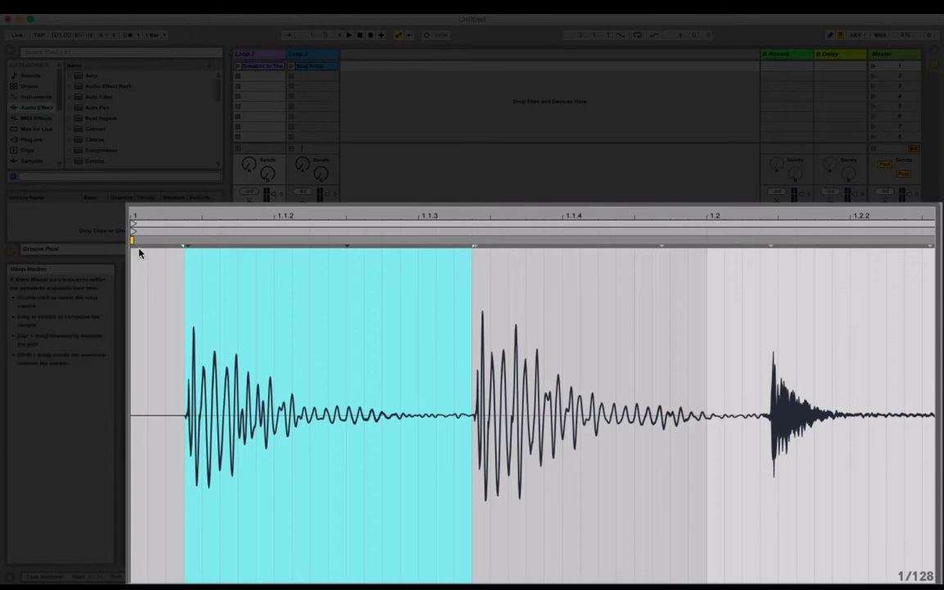
Add a warp marker exactly at the onset of the first hit, just ahead of the detected transient.
click(175, 291)
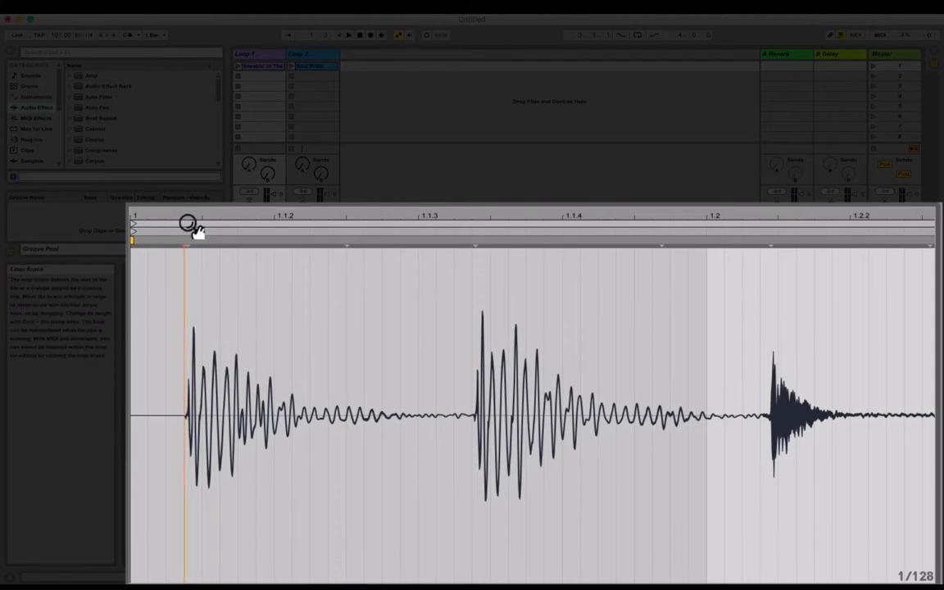
drag(188, 223, 351, 220)
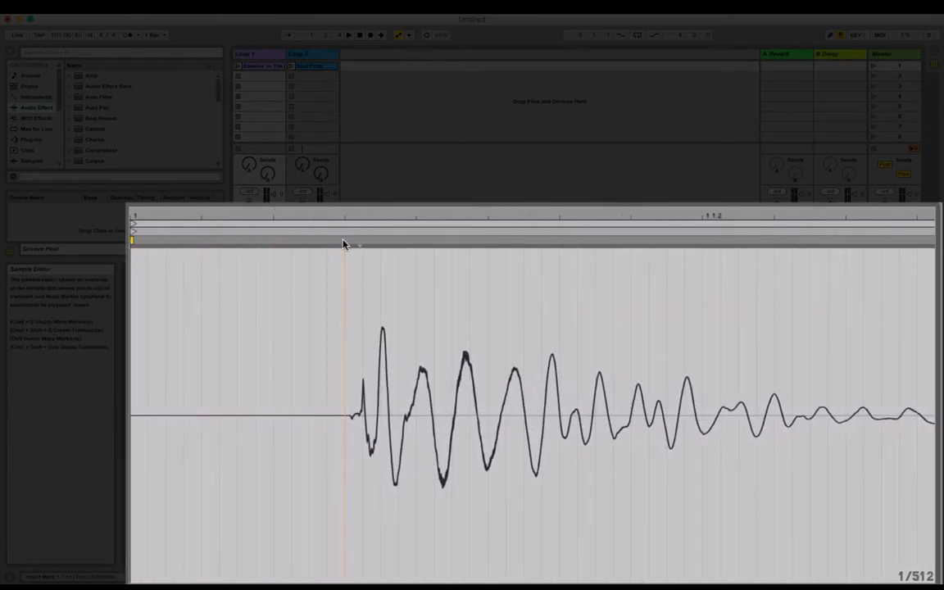
click(358, 270)
click(346, 266)
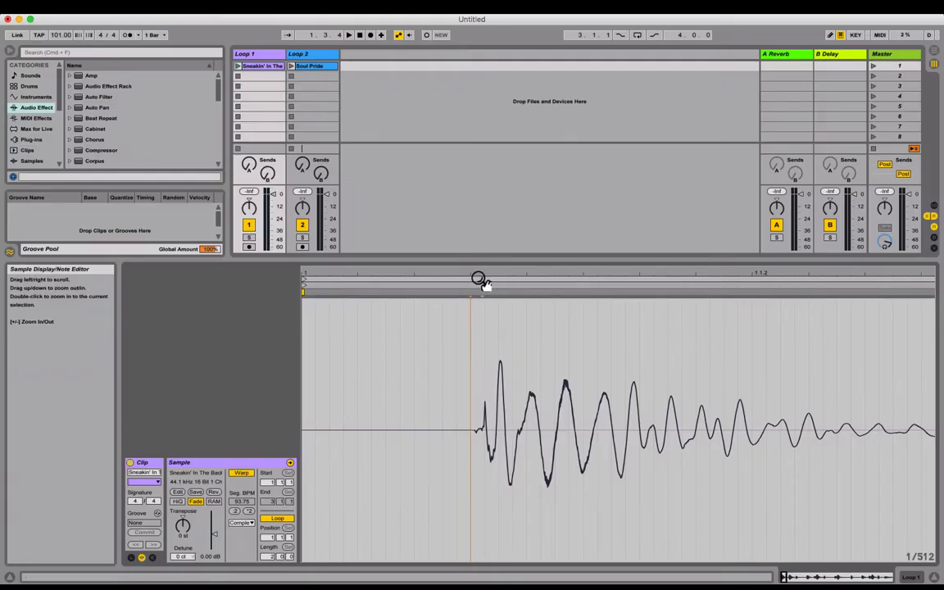
drag(481, 280, 498, 306)
mouse_move(499, 300)
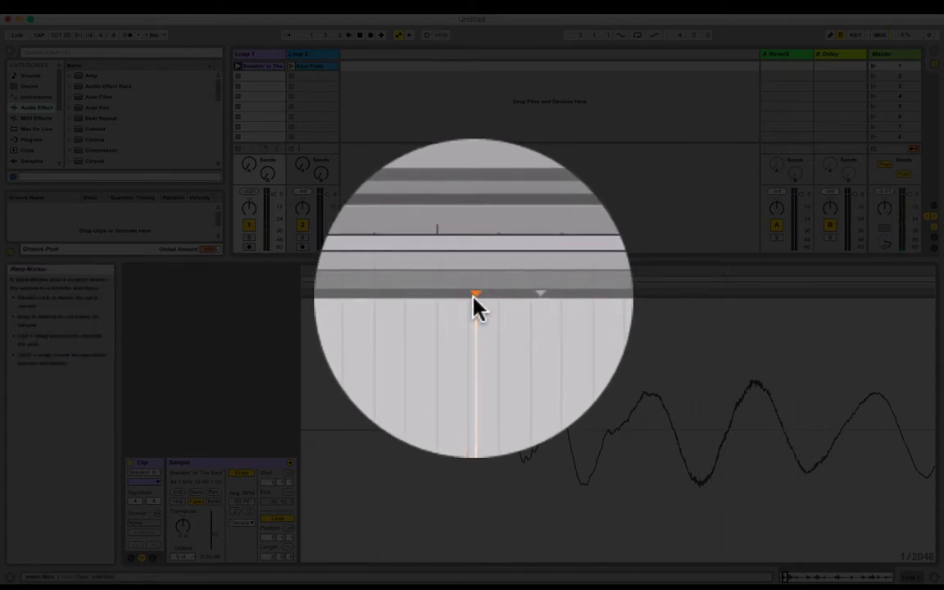
double_click(469, 273)
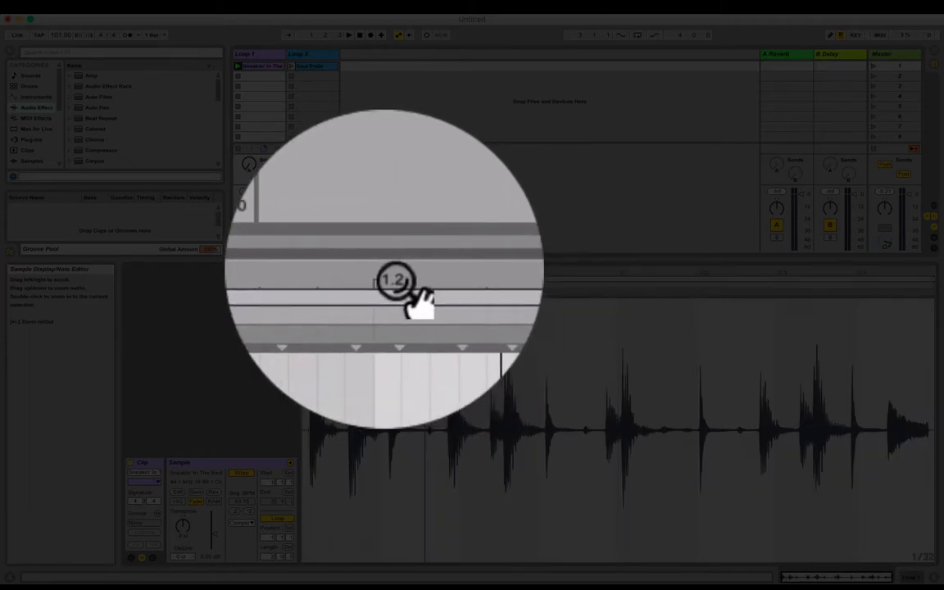
drag(309, 271, 384, 277)
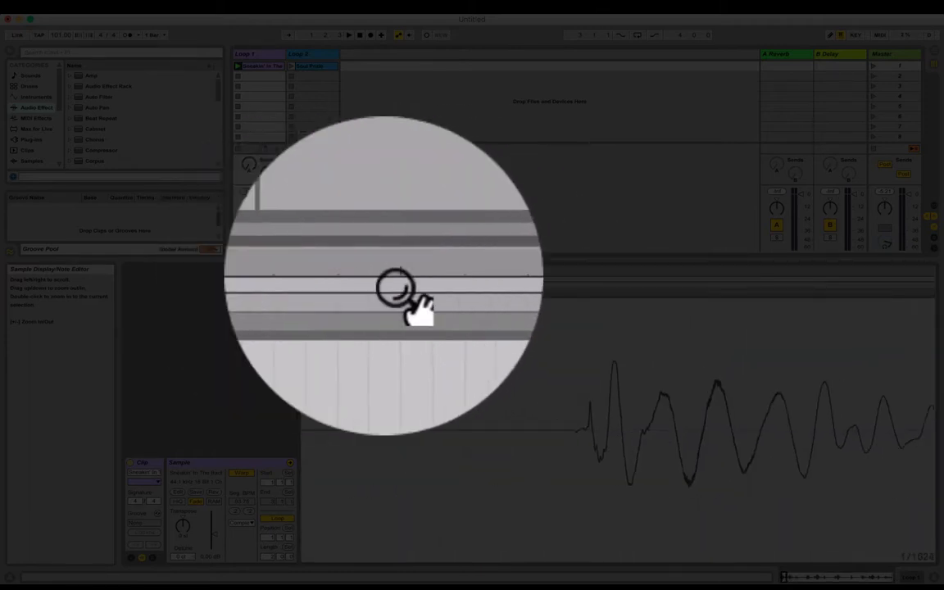
click(569, 300)
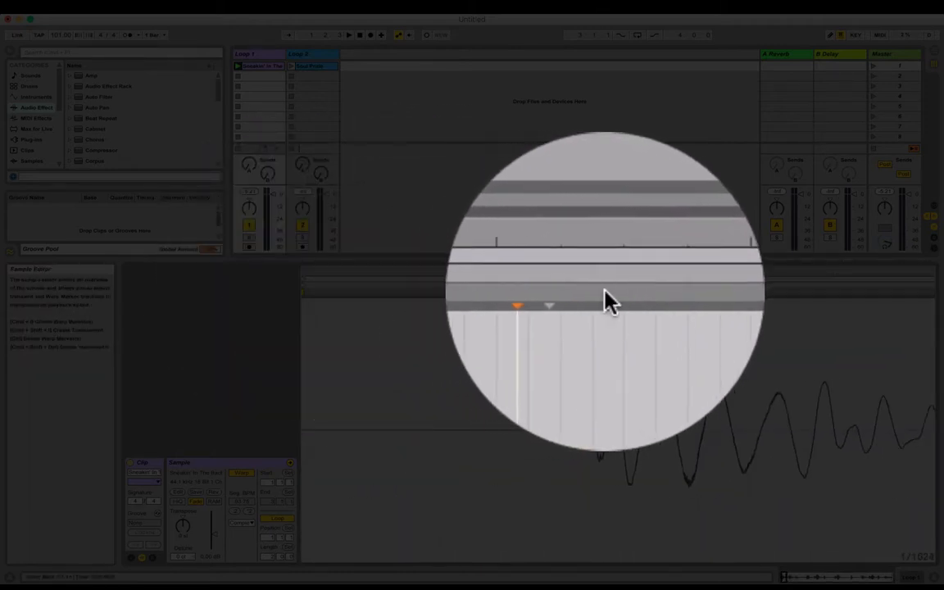
mouse_move(587, 296)
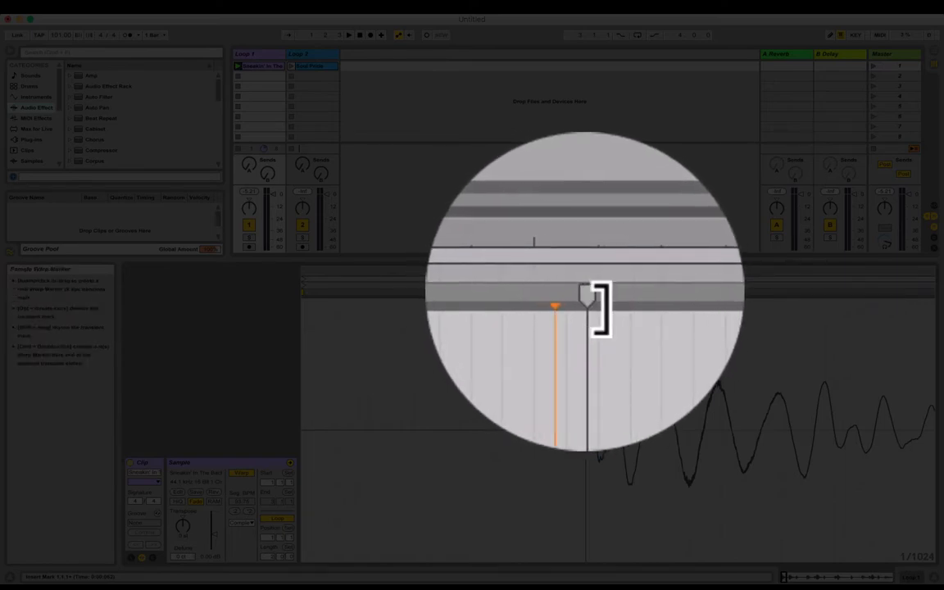
double_click(575, 293)
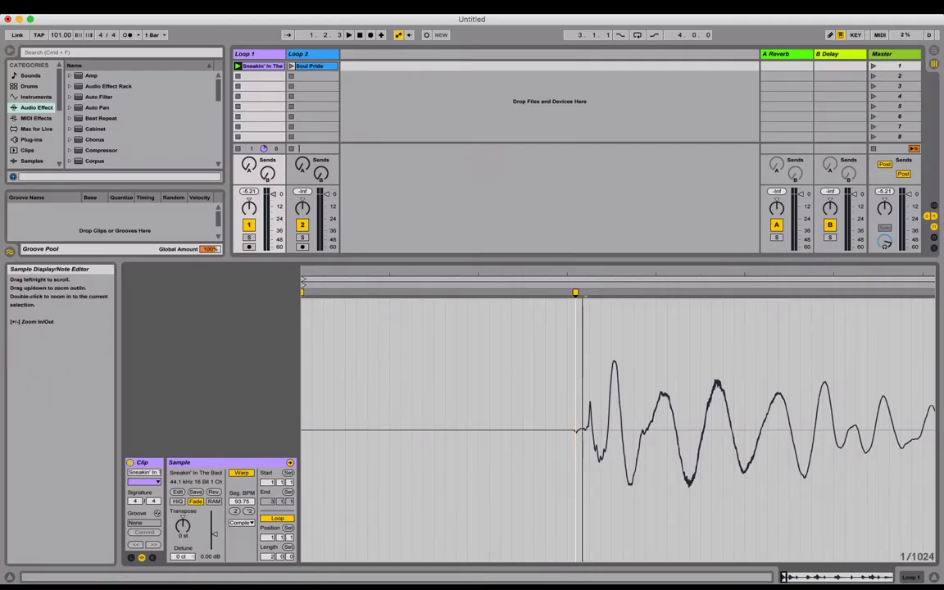
Move the first hit's warp marker to 1.1.2 so the whole loop shifts along the grid.
drag(583, 275, 387, 275)
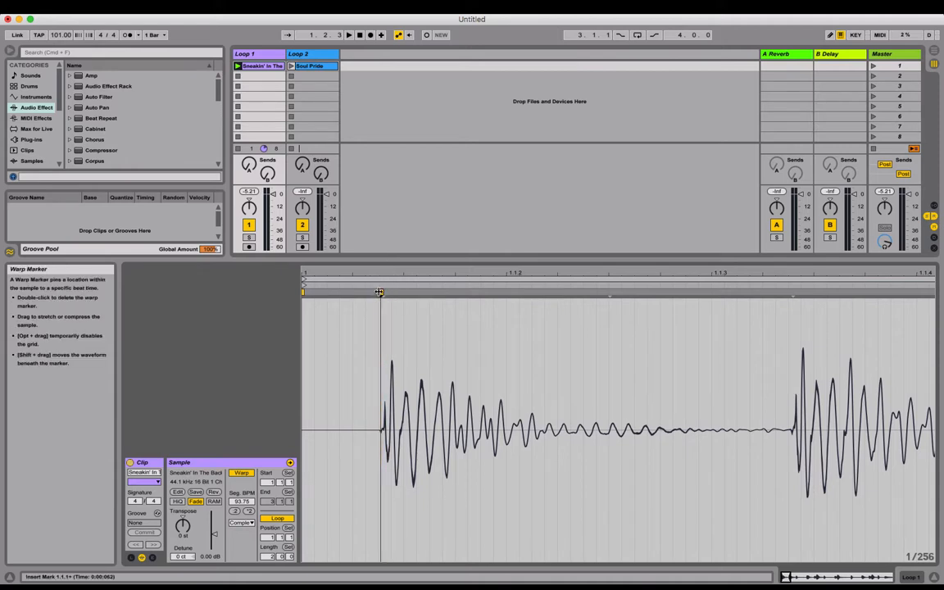
mouse_move(379, 291)
mouse_down()
mouse_move(492, 293)
mouse_move(390, 307)
mouse_move(431, 311)
mouse_move(382, 307)
mouse_move(394, 291)
mouse_move(393, 328)
mouse_move(394, 250)
mouse_up()
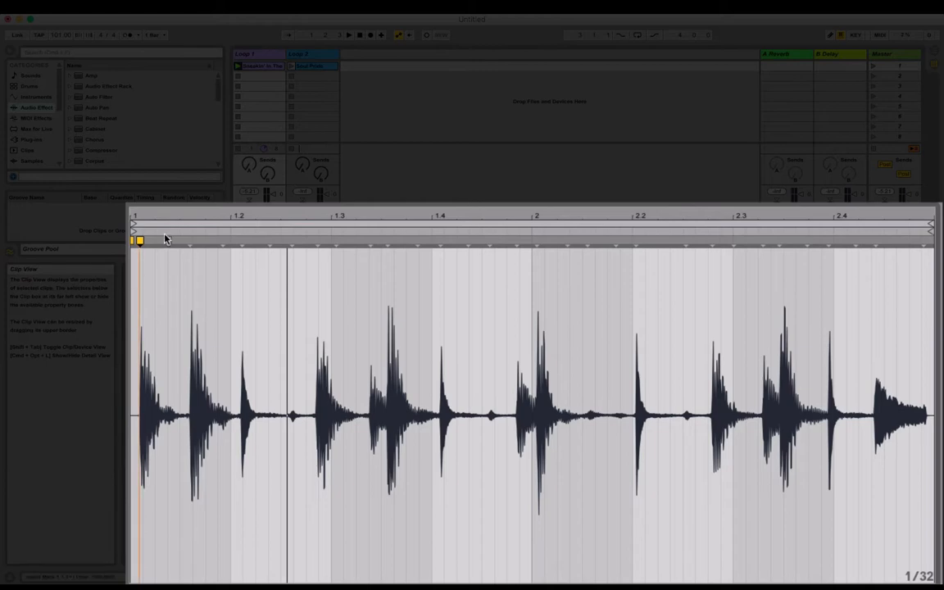
mouse_move(141, 247)
mouse_down()
mouse_move(211, 249)
mouse_move(157, 248)
mouse_up()
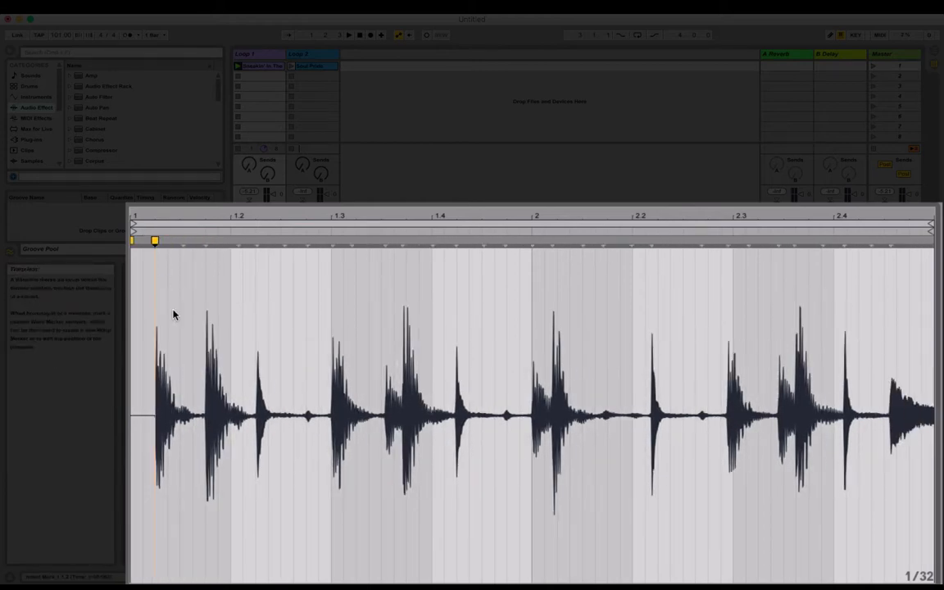
drag(159, 329, 785, 316)
click(362, 310)
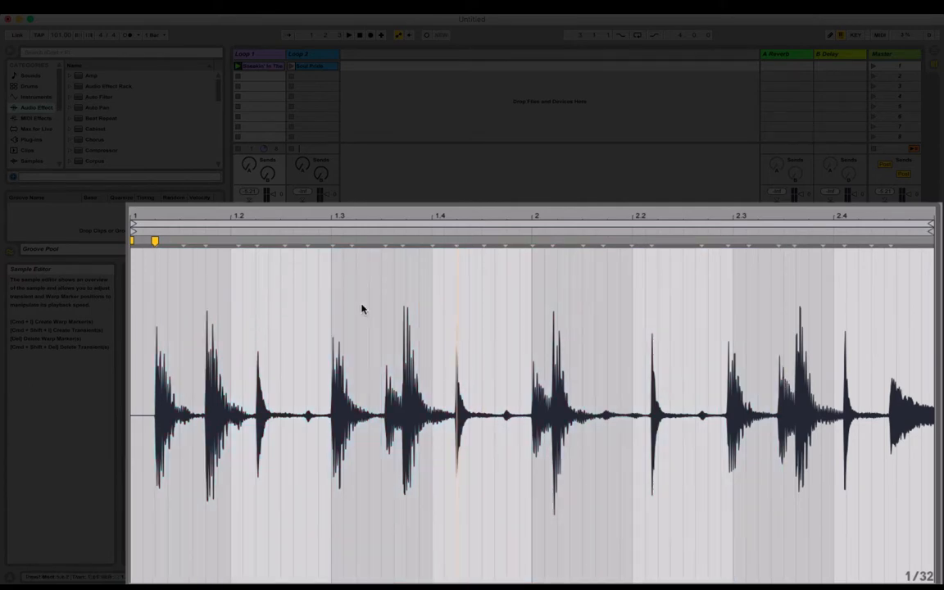
Move the first hit's warp marker back to the very start of bar 1, up against the initial marker.
drag(230, 240, 143, 248)
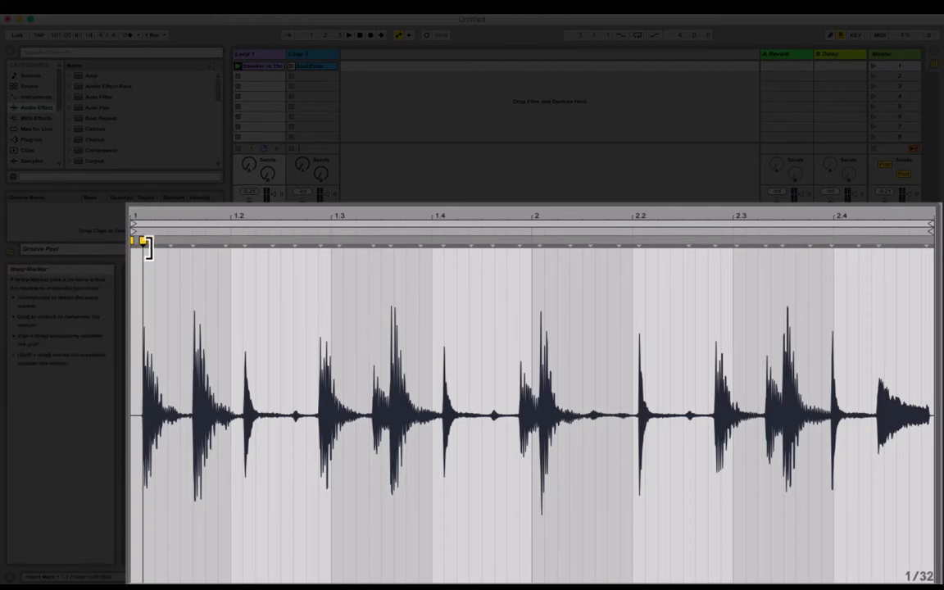
double_click(143, 242)
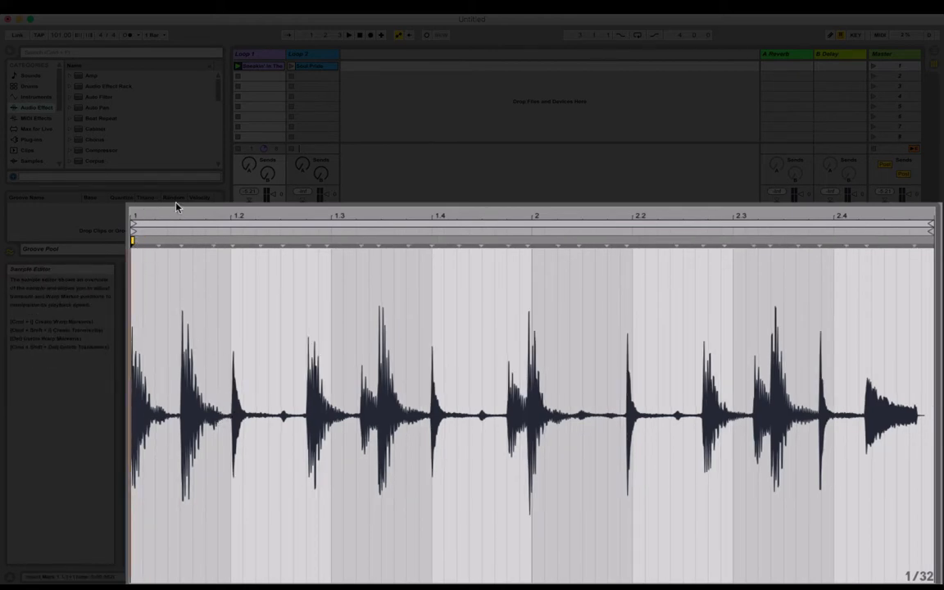
drag(147, 220, 148, 312)
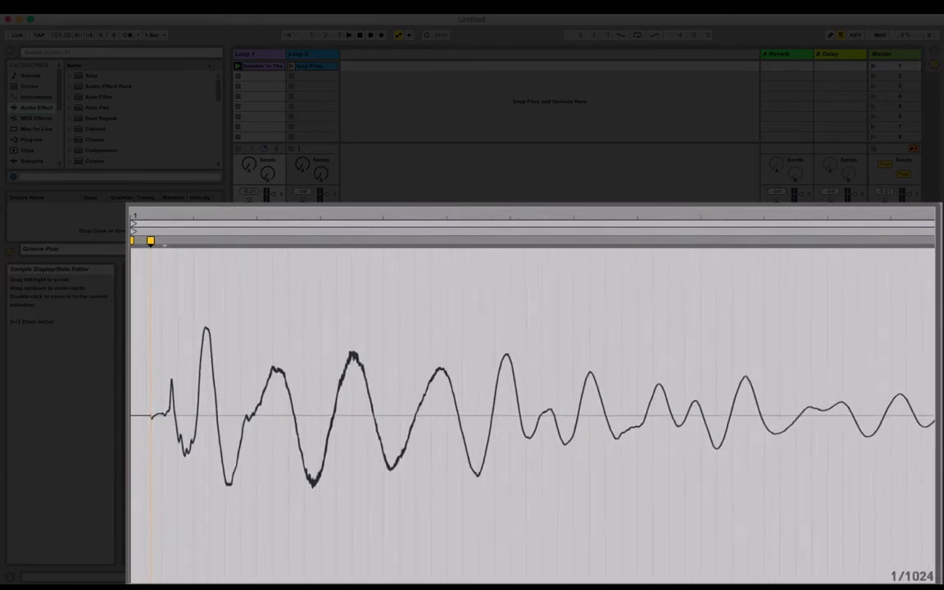
Inspect at high magnification the gap between the initial warp marker and the first hit's warp marker.
key(minus)
key(minus)
key(minus)
key(minus)
key(minus)
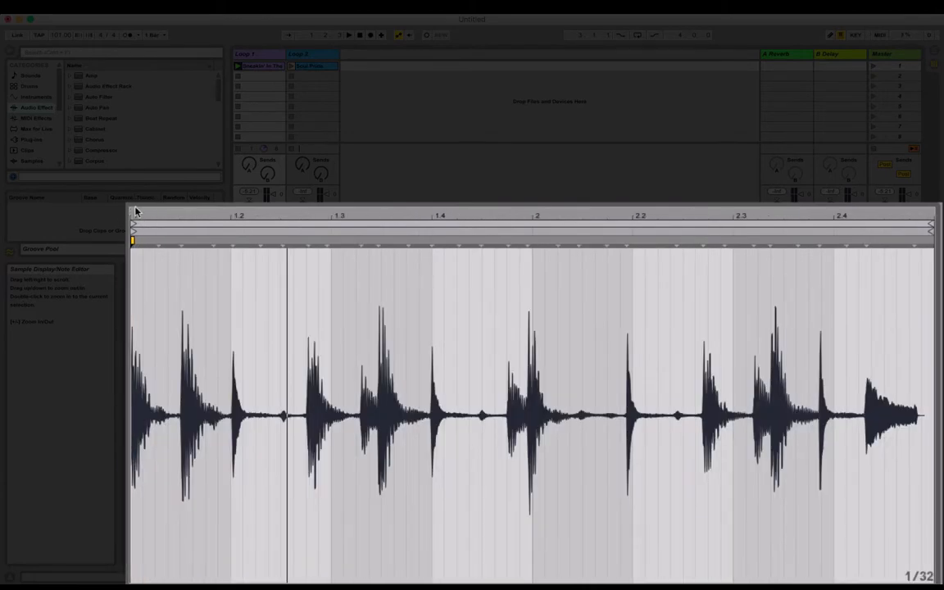
drag(155, 221, 156, 327)
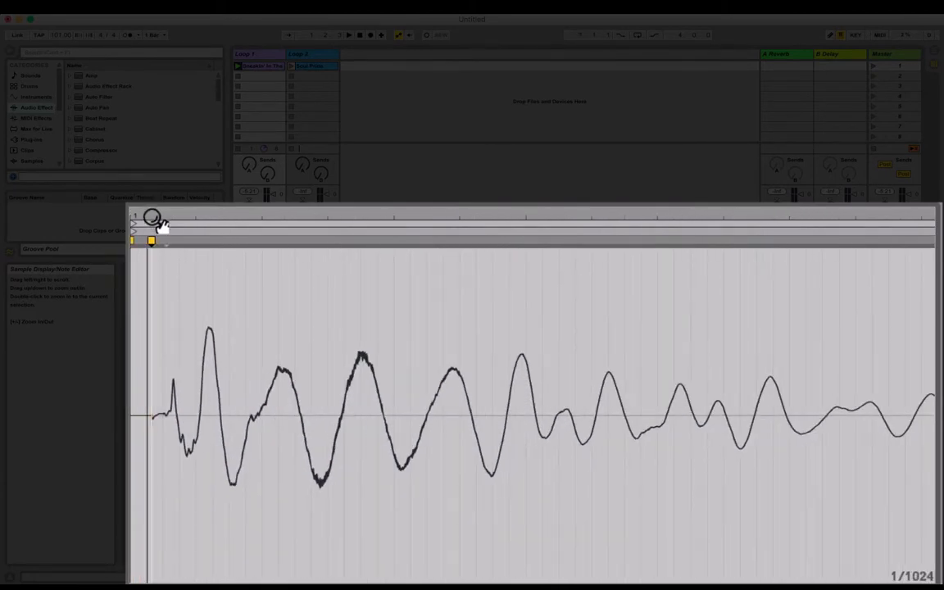
mouse_move(156, 221)
mouse_down()
mouse_move(156, 271)
mouse_move(217, 244)
mouse_up()
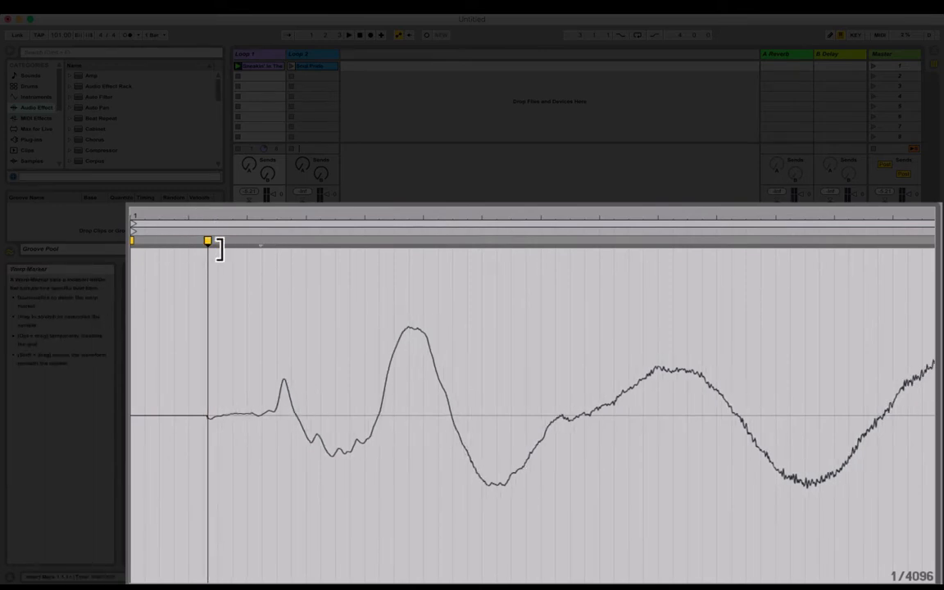
click(207, 242)
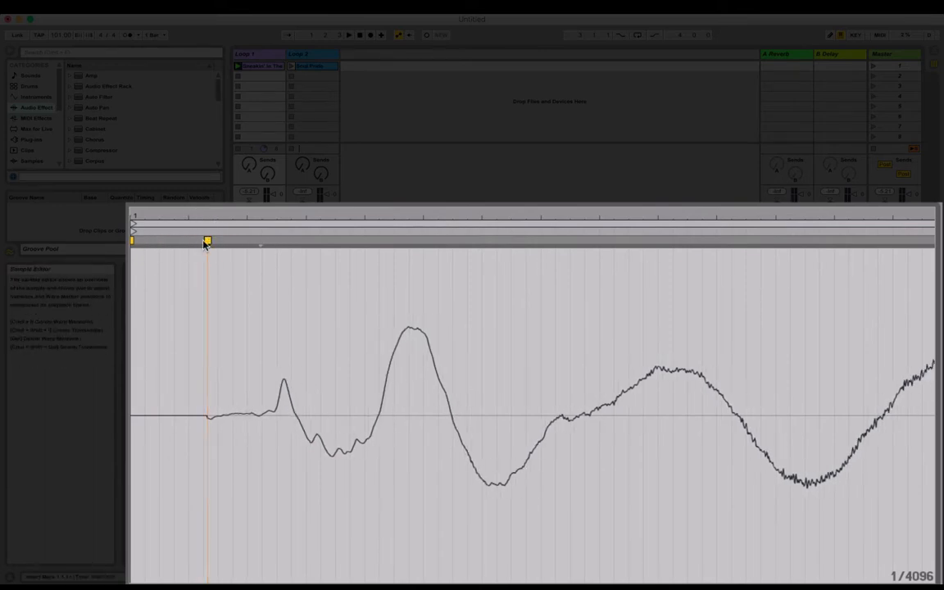
click(132, 243)
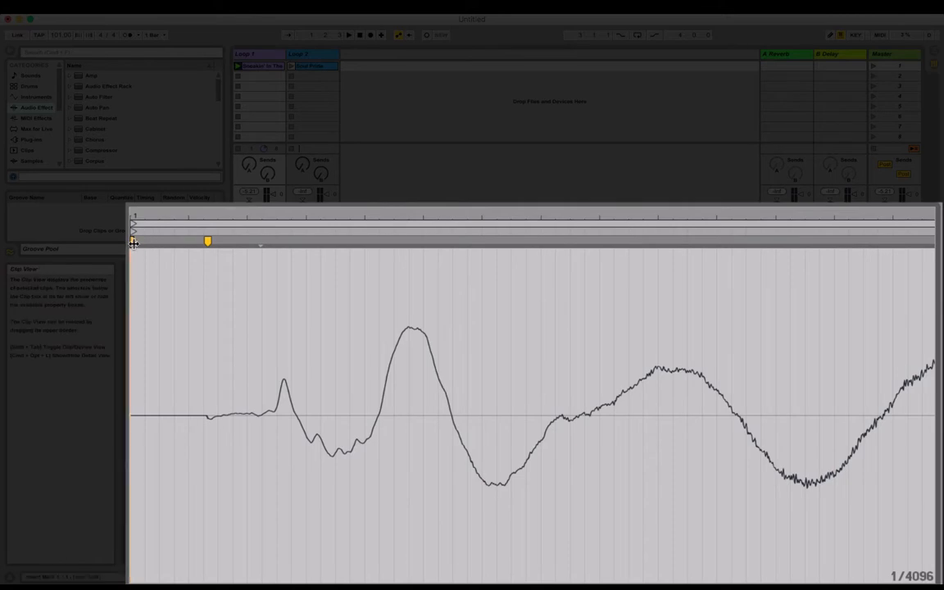
drag(186, 218, 137, 219)
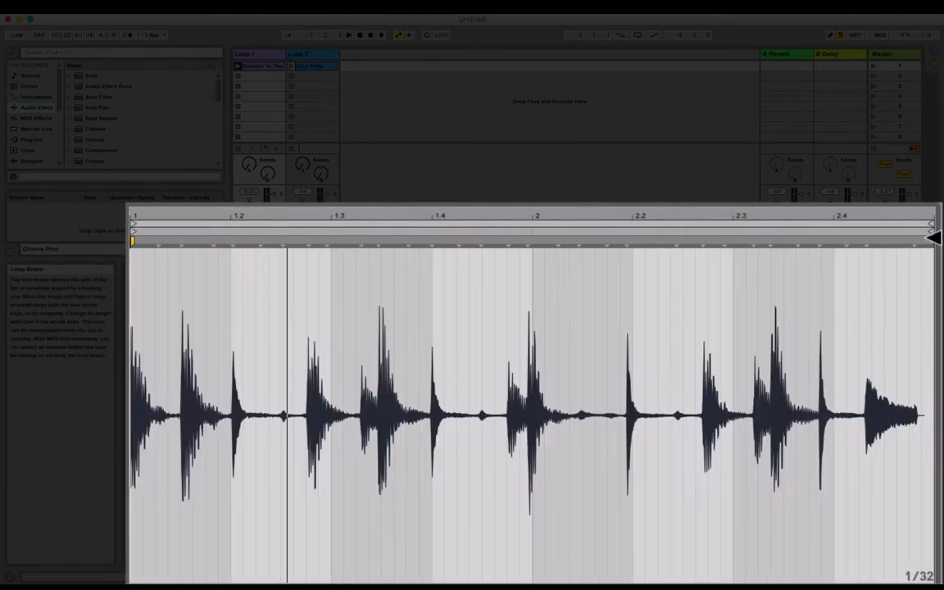
Inspect the end of the loop in the waveform just after the final hit.
click(920, 311)
key(plus)
key(plus)
key(plus)
key(plus)
key(minus)
key(minus)
key(minus)
key(minus)
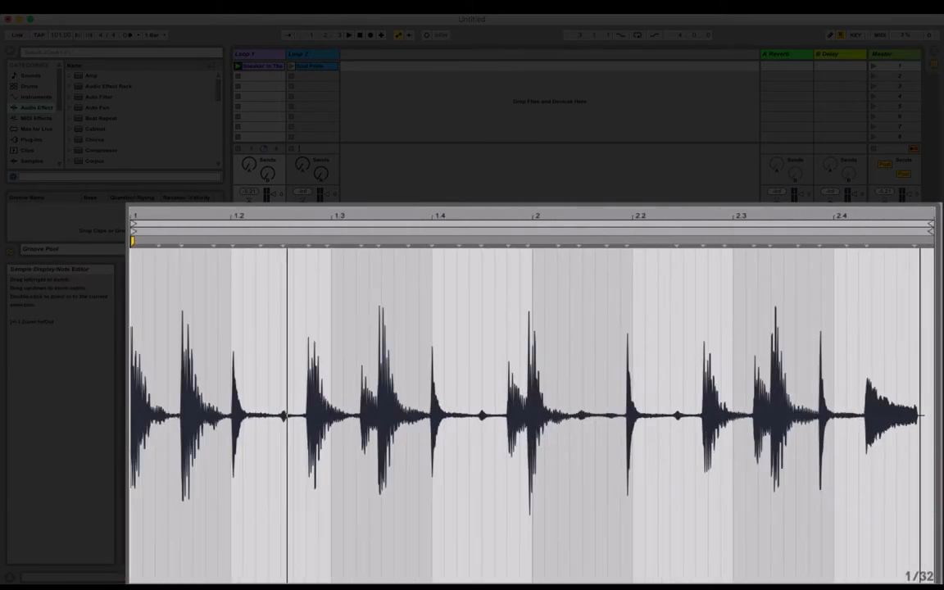
Move the warp marker at the first hit's onset exactly onto the start of bar 1.
drag(140, 221, 140, 283)
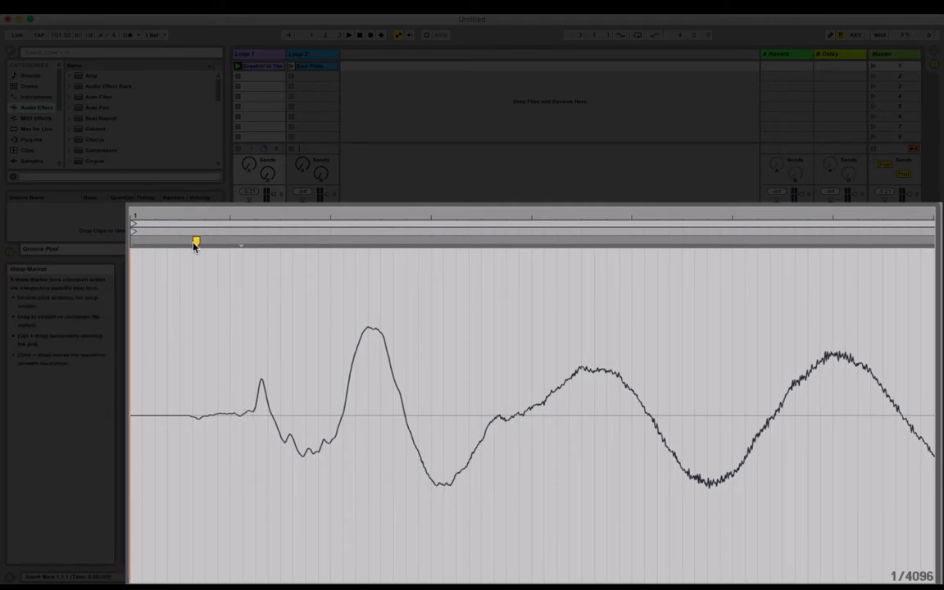
mouse_move(197, 250)
mouse_down()
mouse_move(135, 268)
mouse_move(154, 246)
mouse_move(369, 225)
mouse_up()
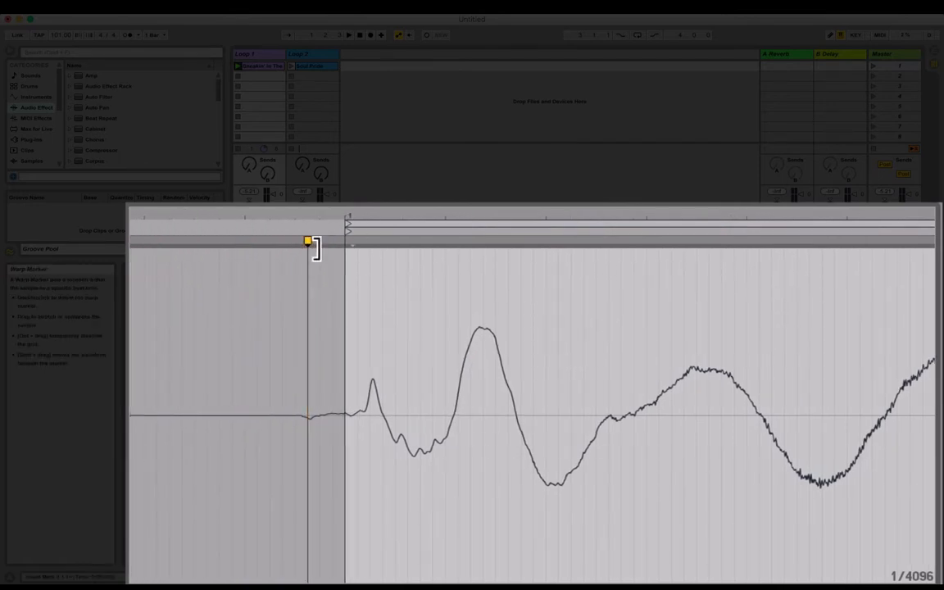
mouse_move(311, 248)
mouse_down()
mouse_move(362, 254)
mouse_move(347, 249)
mouse_up()
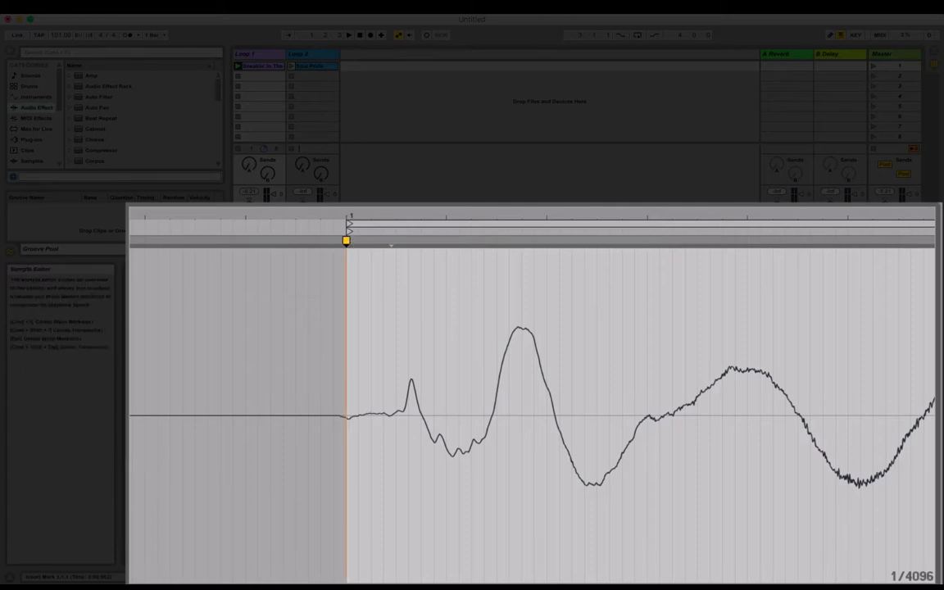
mouse_move(404, 219)
mouse_down()
mouse_move(404, 263)
mouse_move(405, 203)
mouse_up()
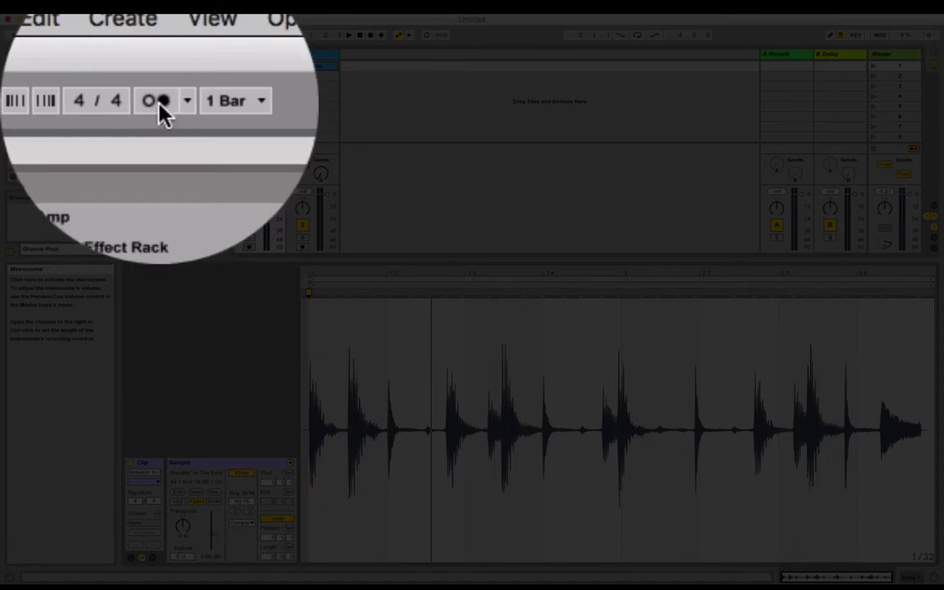
Turn on the metronome and play Loop 1 against it to check the timing, stopping near the end of the loop.
click(160, 108)
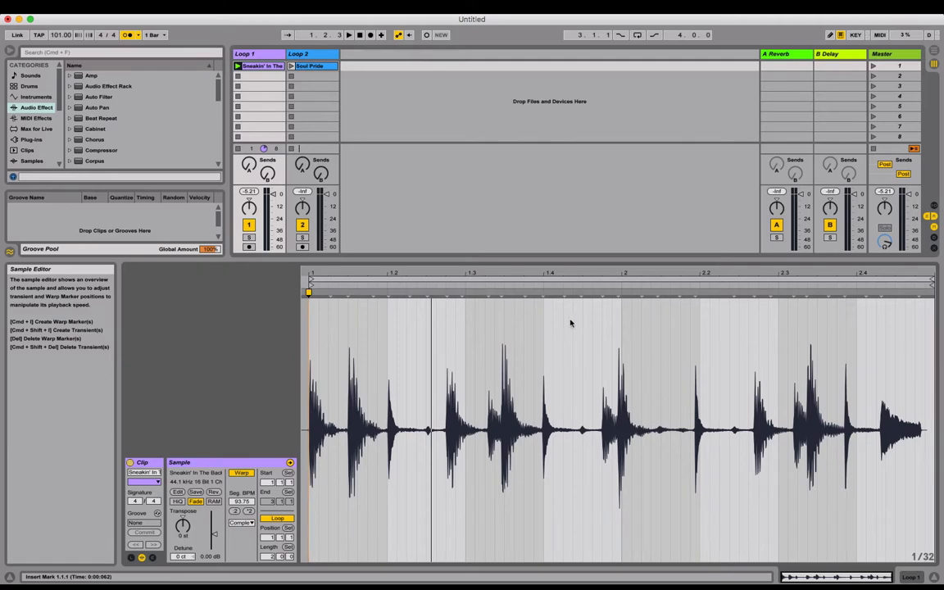
key(space)
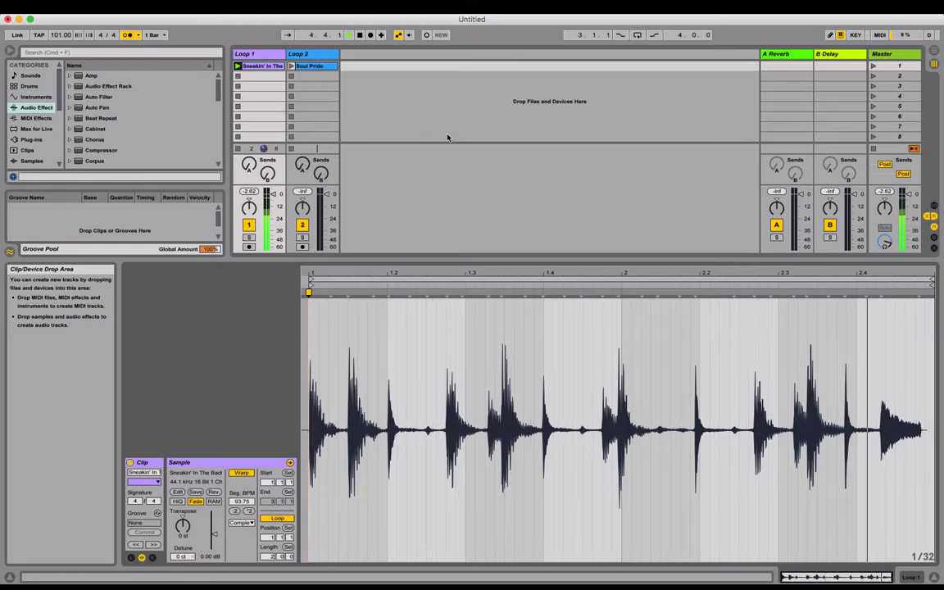
key(space)
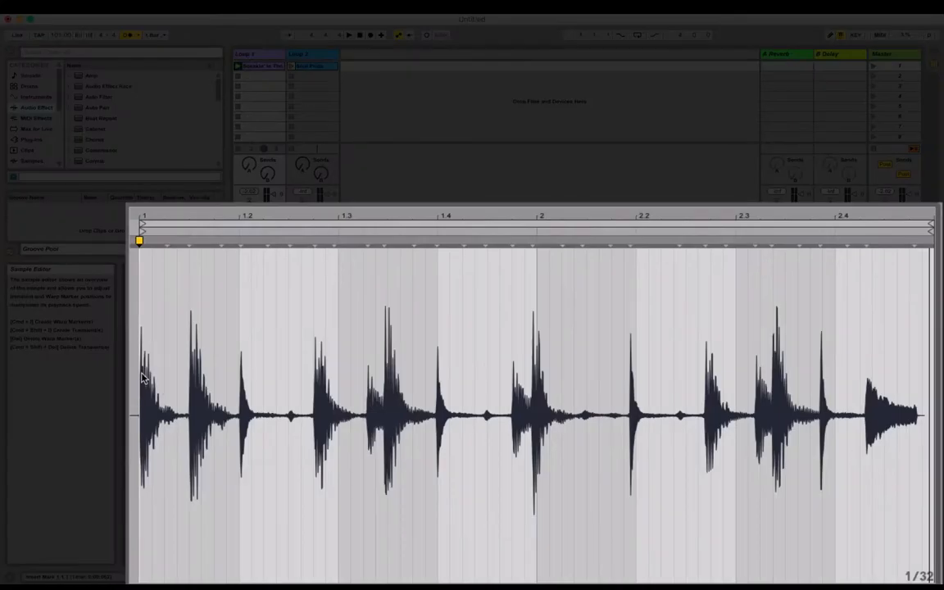
Highlight bar 1 and bar 2 of the waveform in turn to compare how their hits sit against the grid.
drag(141, 377, 537, 390)
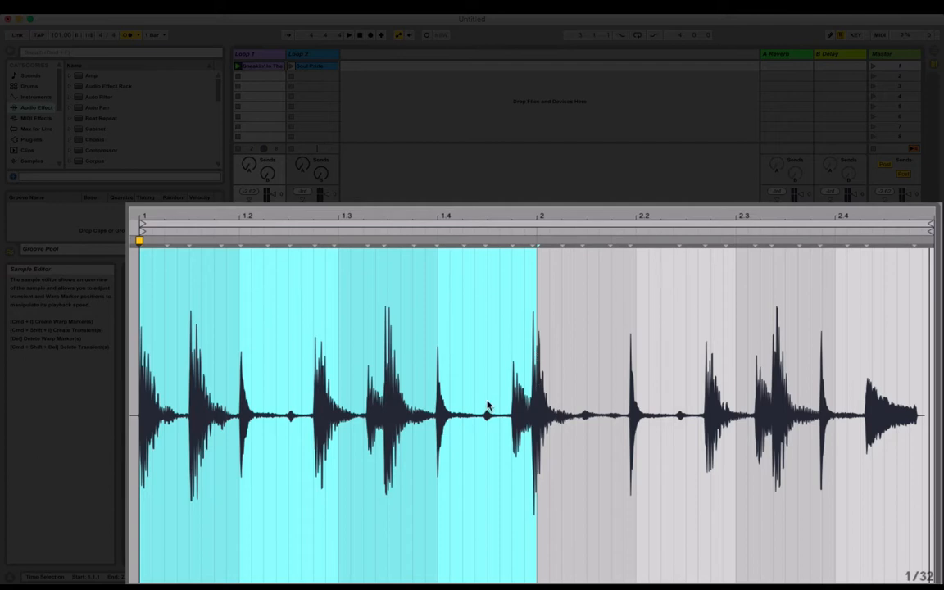
click(387, 385)
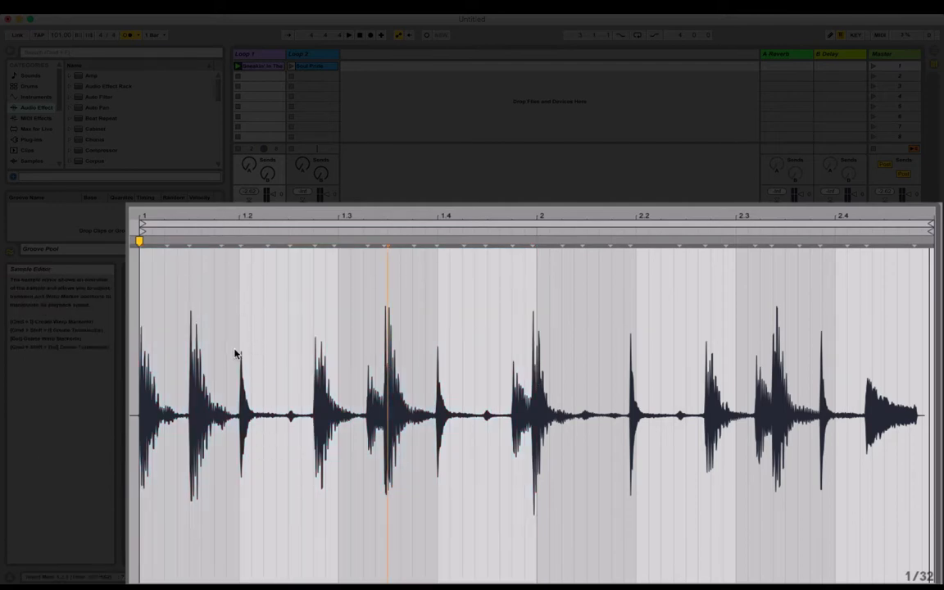
click(141, 378)
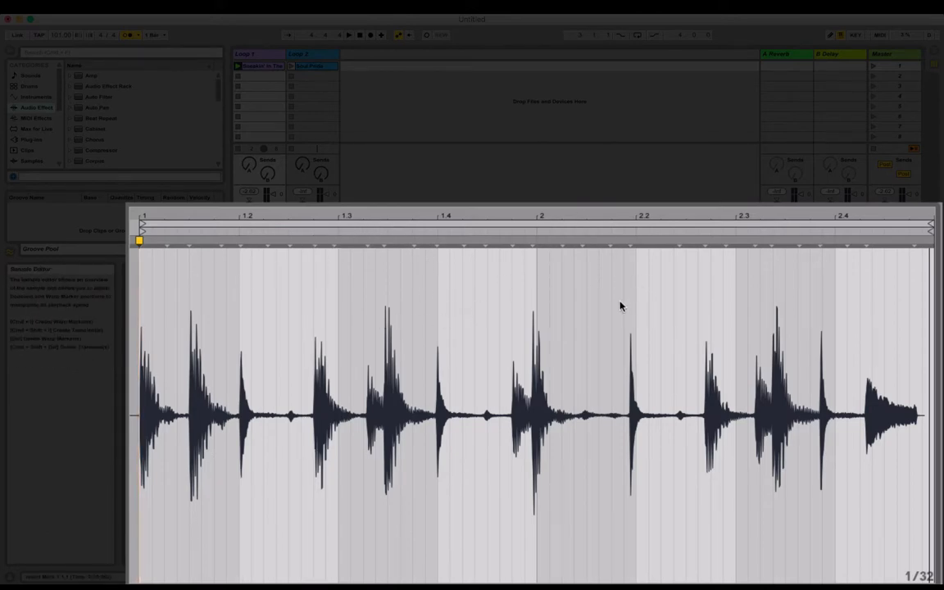
drag(623, 305, 934, 329)
drag(537, 317, 922, 344)
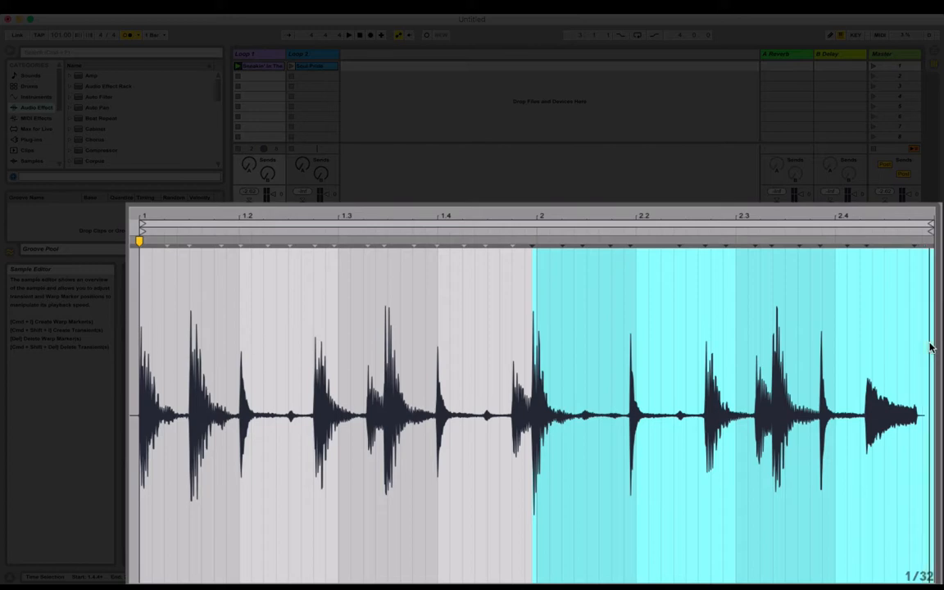
drag(930, 349, 931, 349)
click(637, 370)
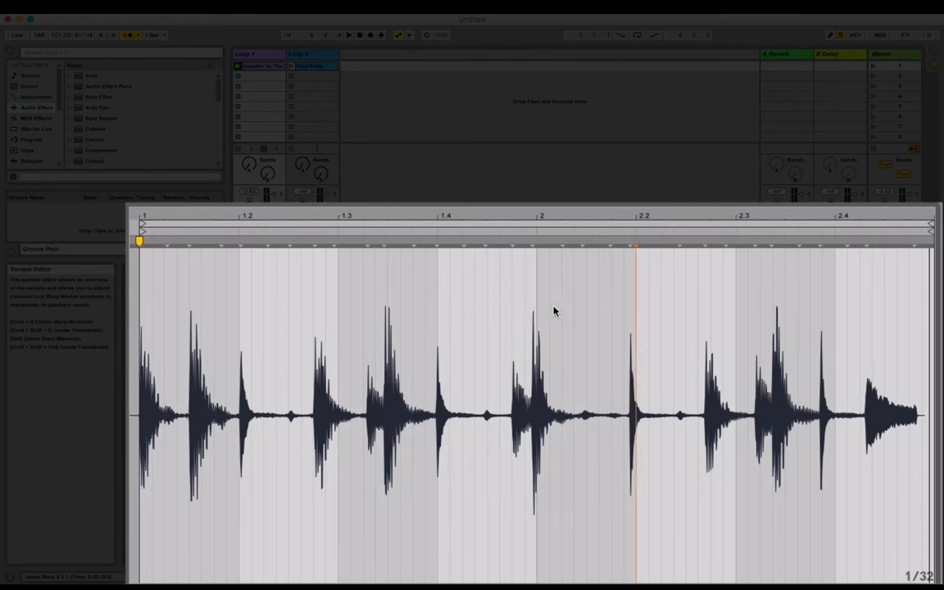
Examine the gap between the main hit's onset and the start of bar 2 by highlighting it up close.
drag(545, 219, 545, 296)
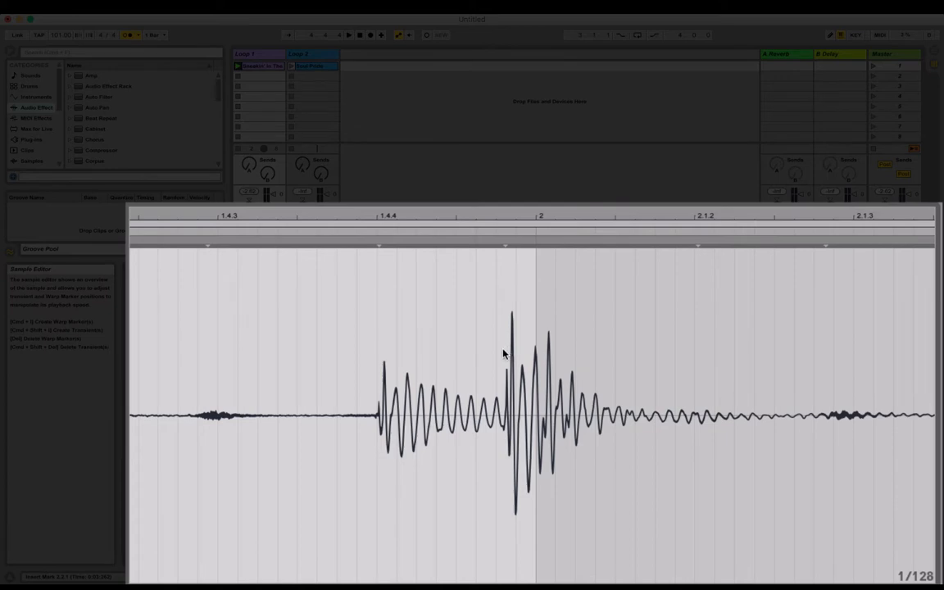
drag(503, 354, 533, 363)
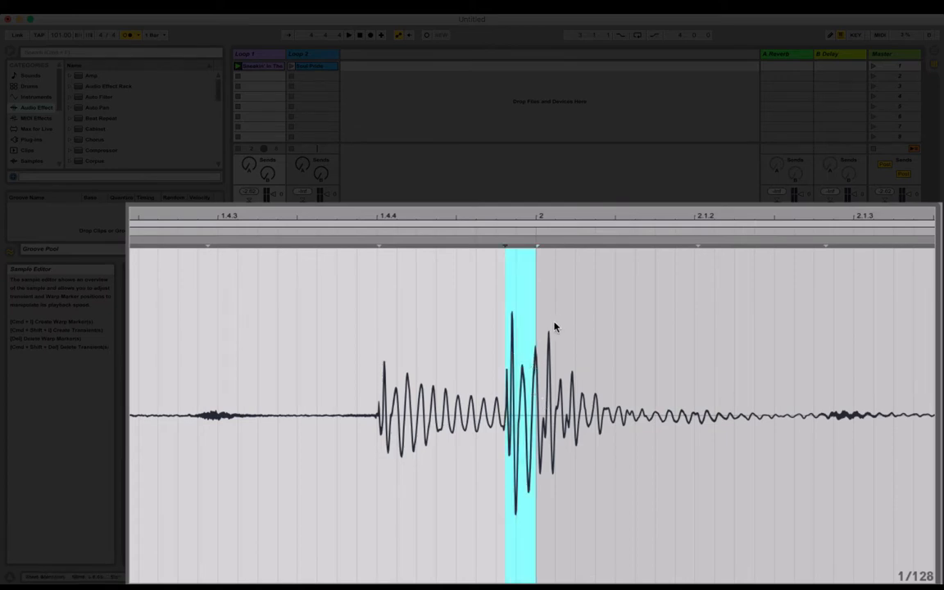
click(514, 359)
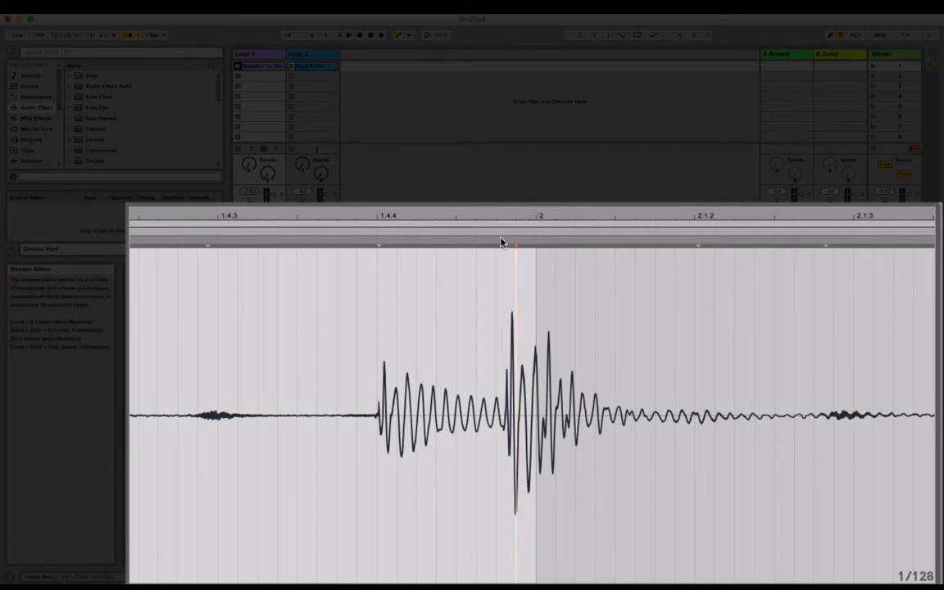
Add a warp marker at the onset of the hit just before bar 2 and move it onto the bar 2 line.
drag(505, 221, 518, 245)
mouse_move(513, 246)
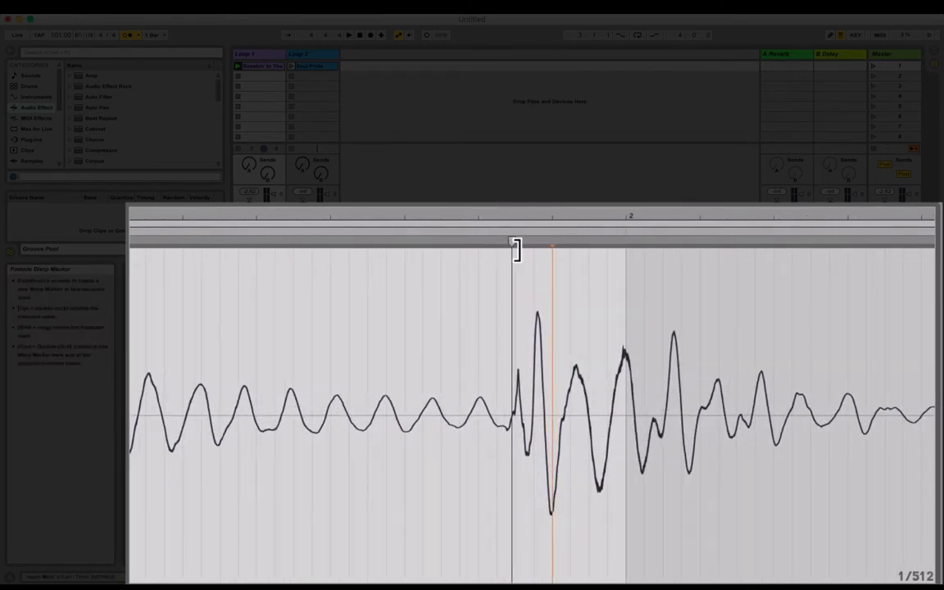
double_click(510, 241)
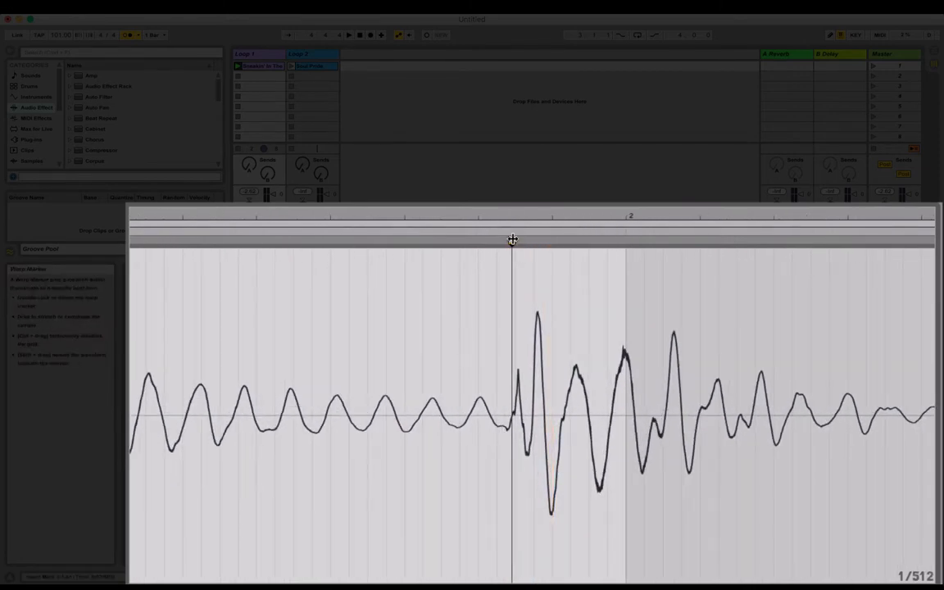
drag(533, 217, 537, 115)
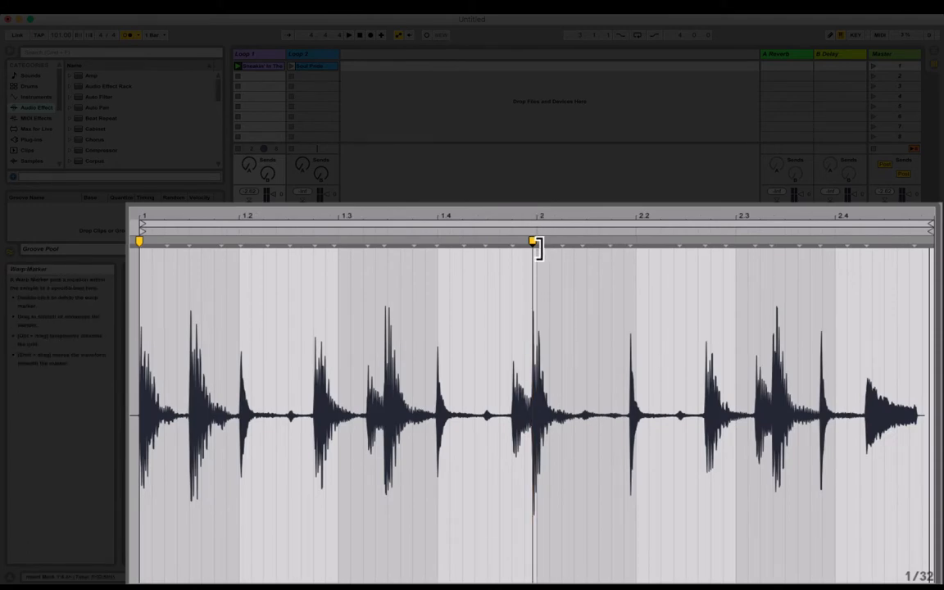
drag(538, 248, 542, 248)
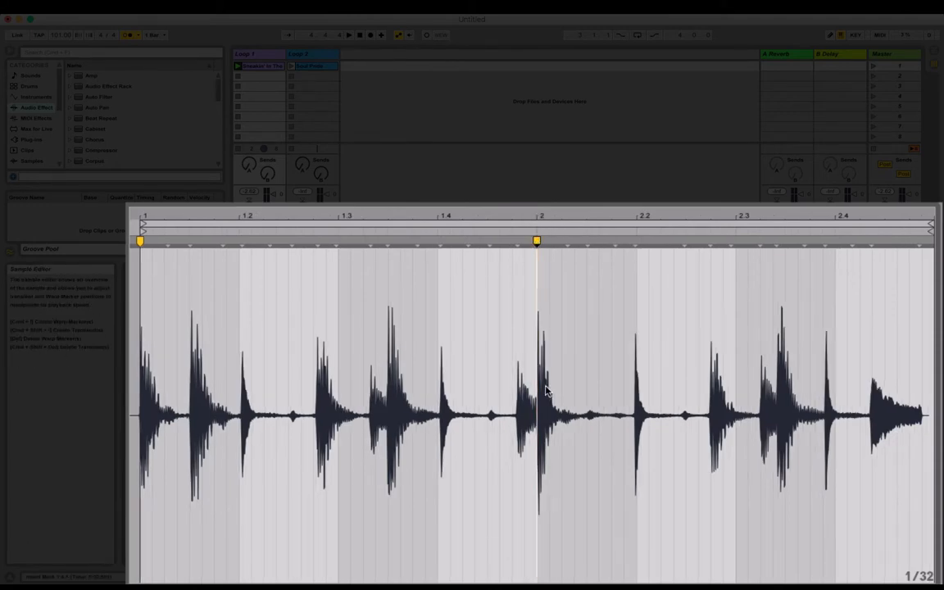
Highlight the audio after and before the bar 2 warp marker to examine which sections the marker affects.
drag(539, 396, 826, 397)
click(723, 407)
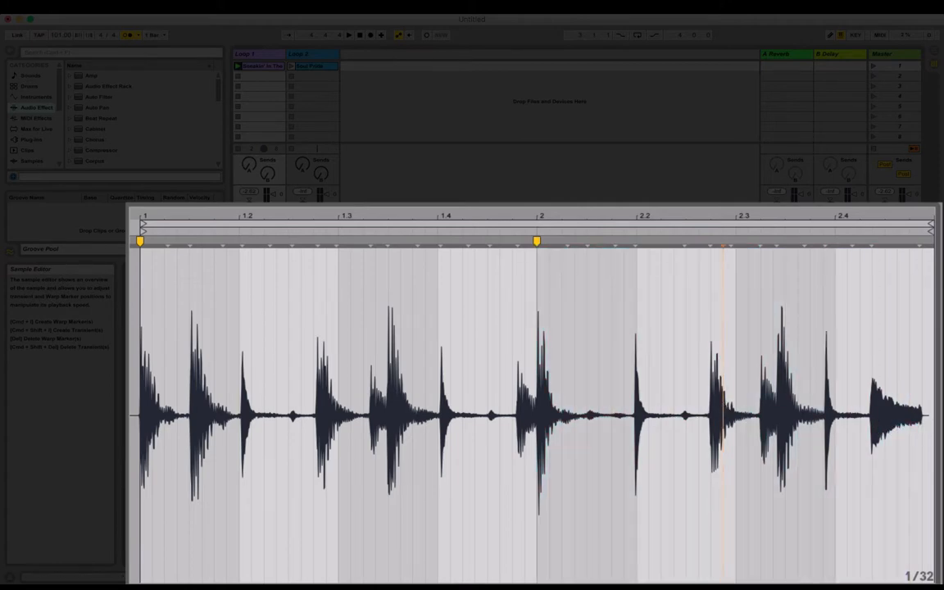
drag(537, 375, 142, 370)
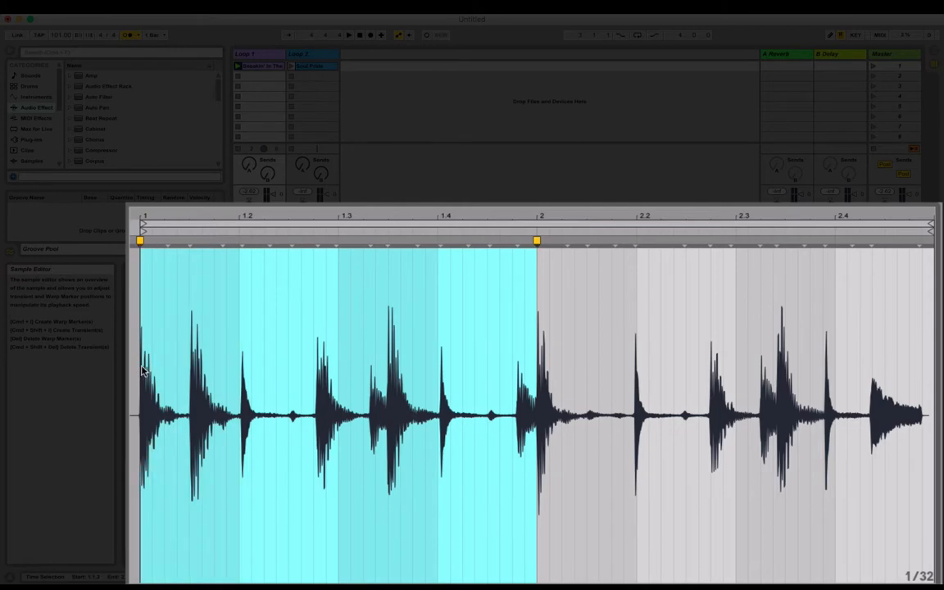
click(531, 310)
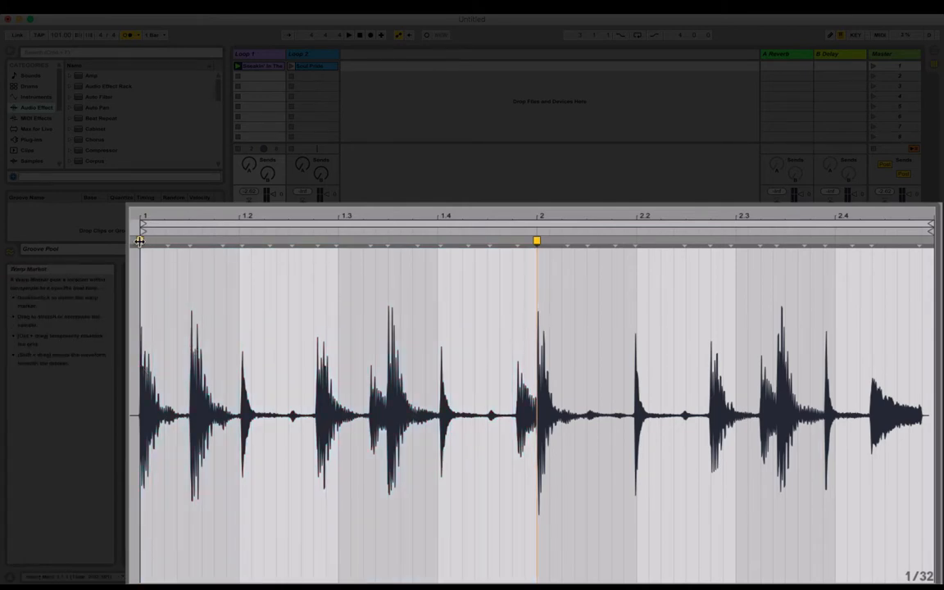
click(134, 270)
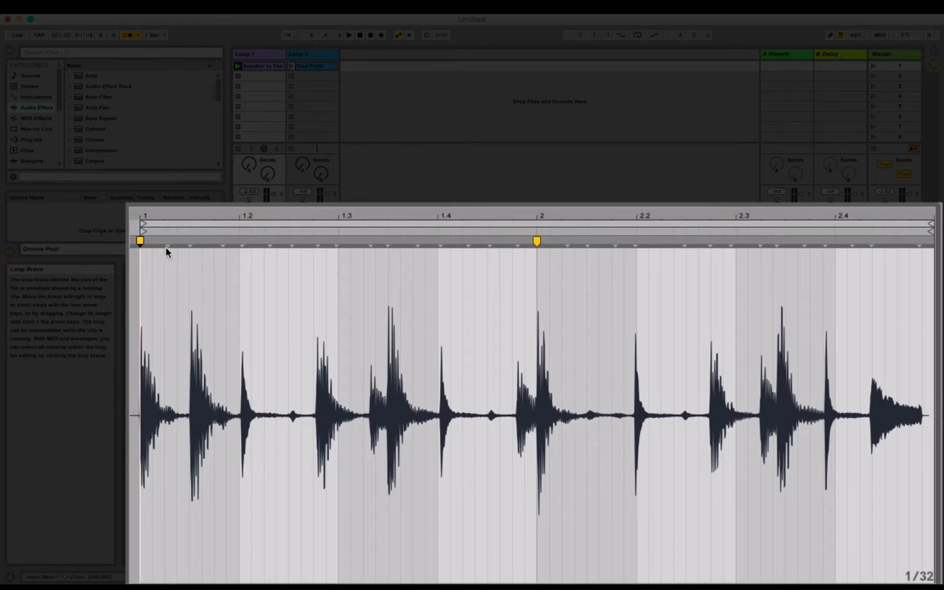
drag(160, 347, 532, 369)
click(534, 371)
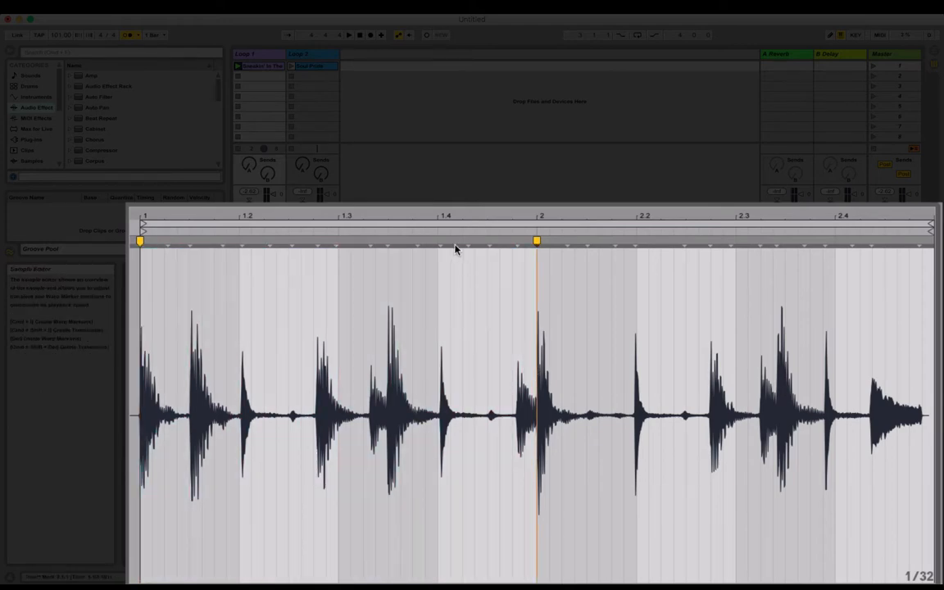
double_click(533, 240)
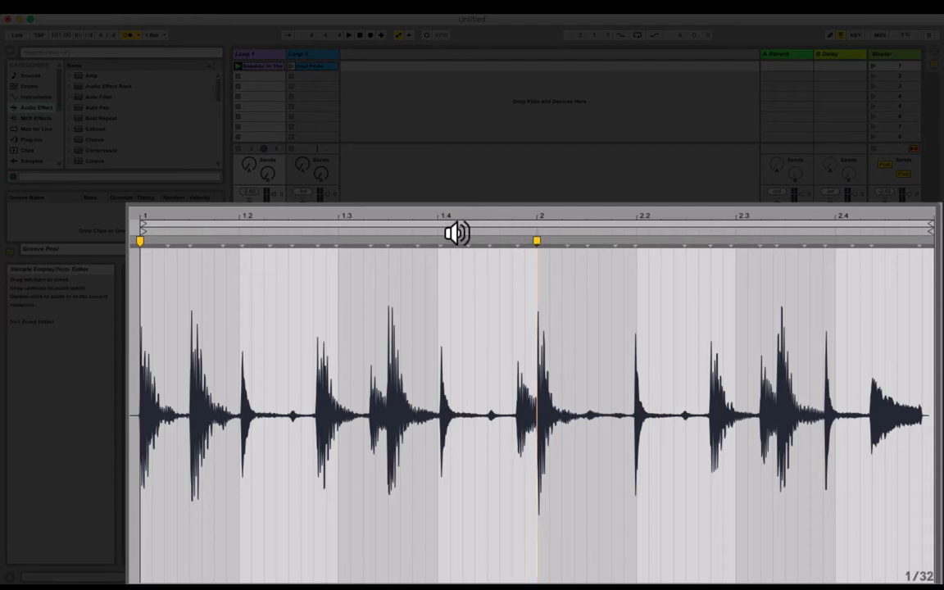
Add a warp marker on the hit just after 1.4, align it to beat 1.4, and check the loop's playback against the metronome.
drag(449, 217, 428, 367)
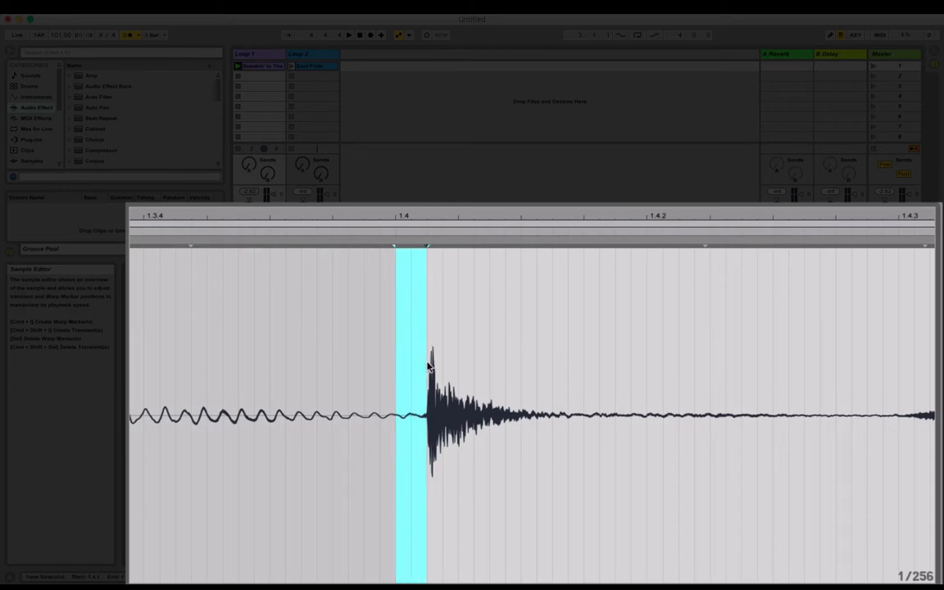
click(427, 367)
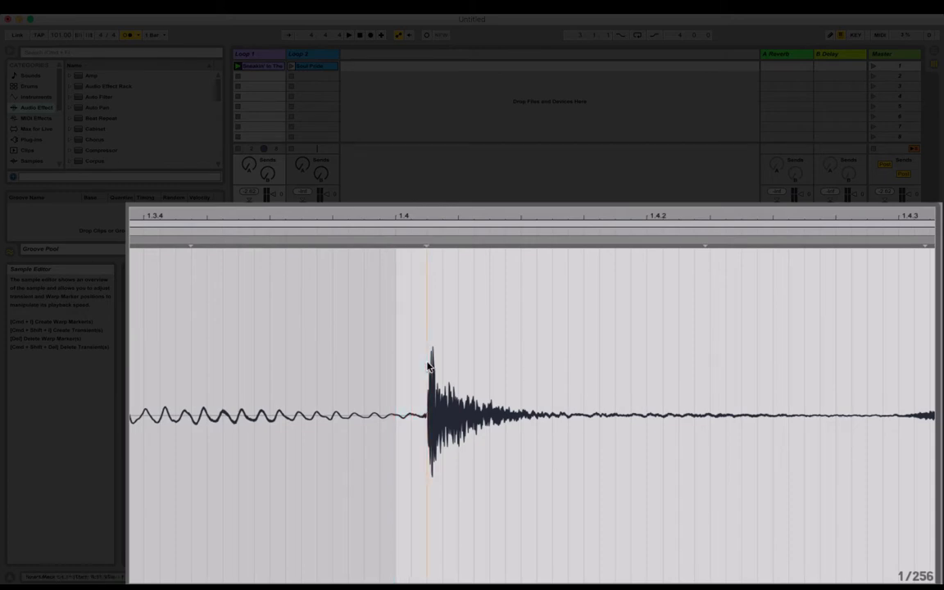
double_click(425, 239)
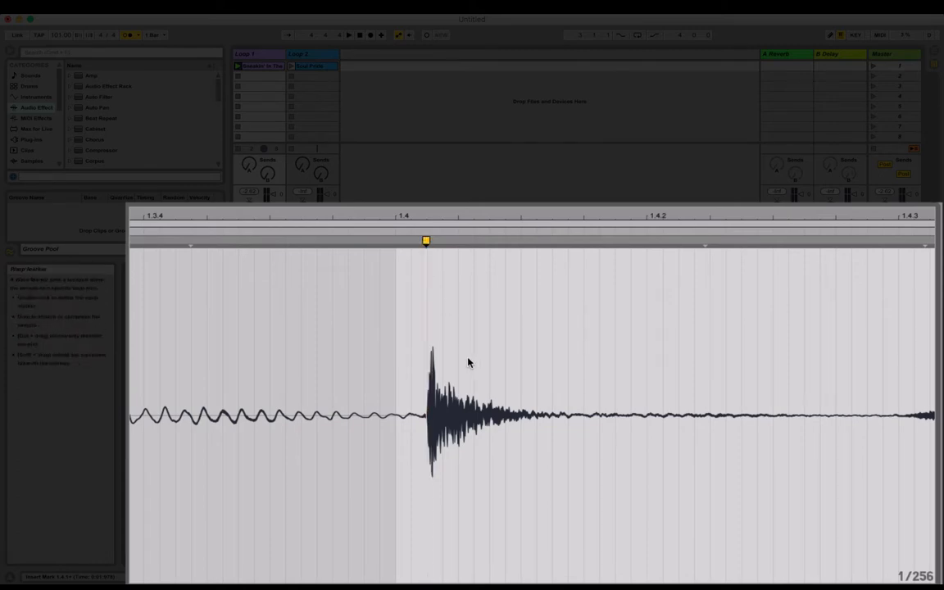
mouse_move(426, 240)
mouse_down()
mouse_move(396, 240)
mouse_move(373, 203)
mouse_move(402, 201)
mouse_move(445, 219)
mouse_up()
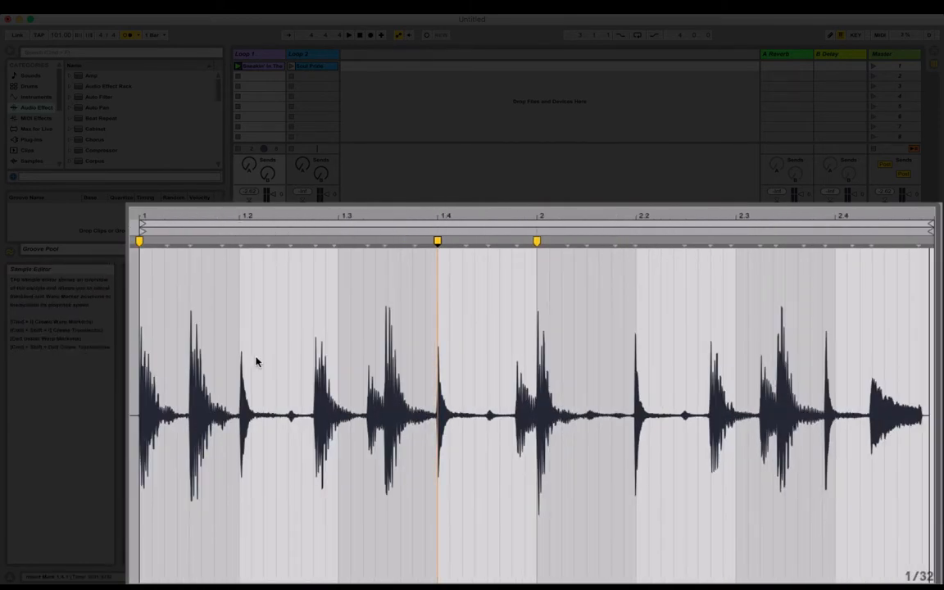
key(space)
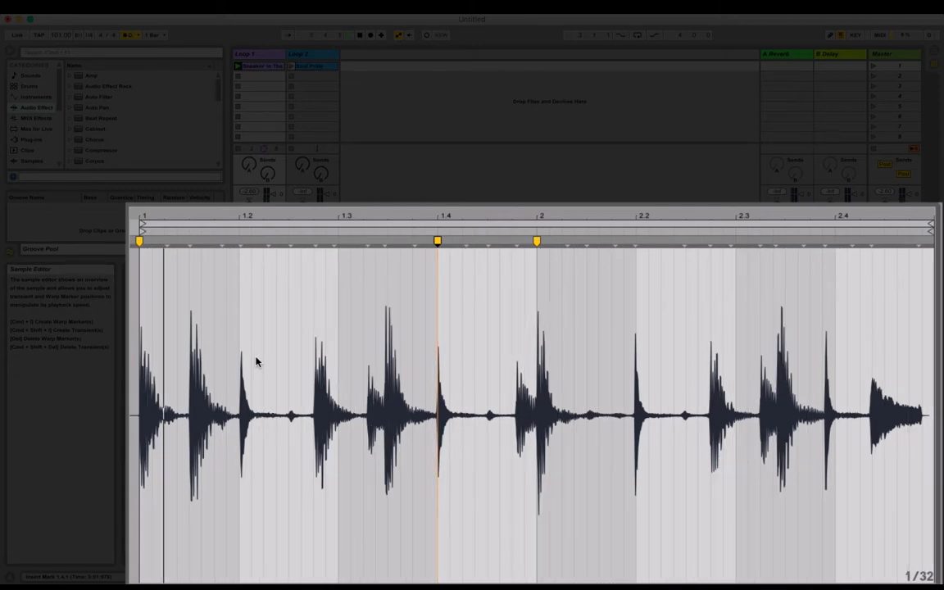
key(space)
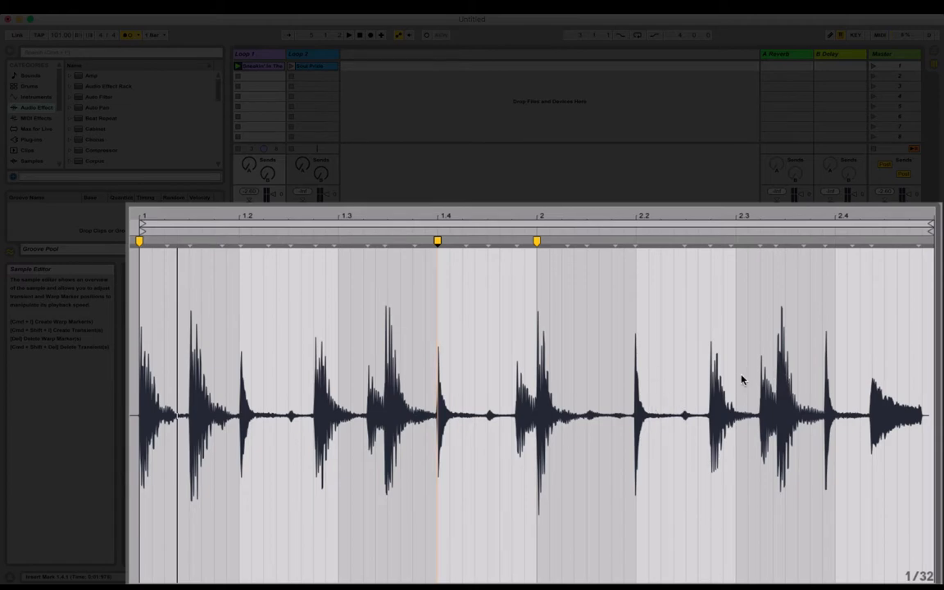
Highlight the audio from beat 2.3 to the loop's end and examine how its last hits sit against the grid.
drag(738, 383, 933, 405)
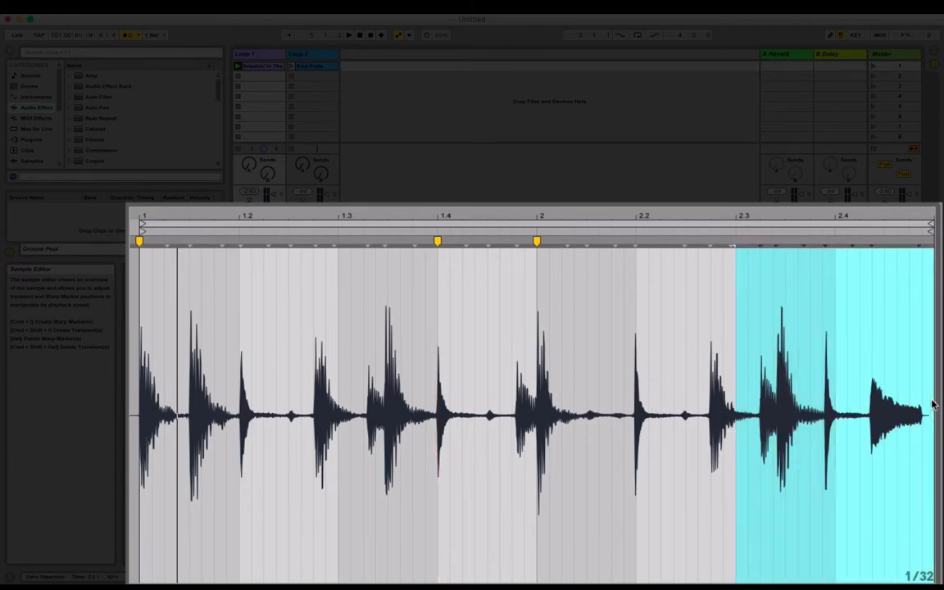
click(929, 408)
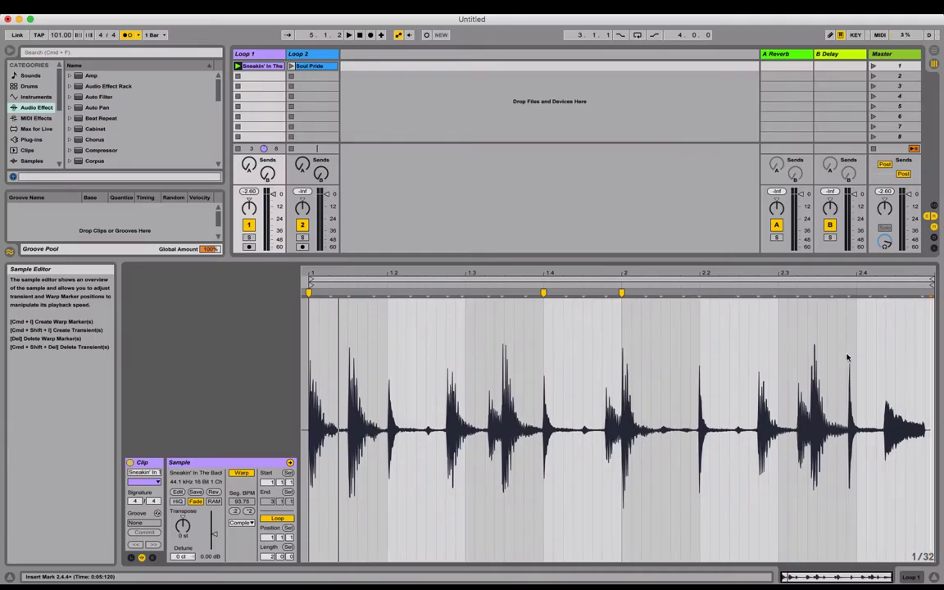
drag(858, 275, 765, 298)
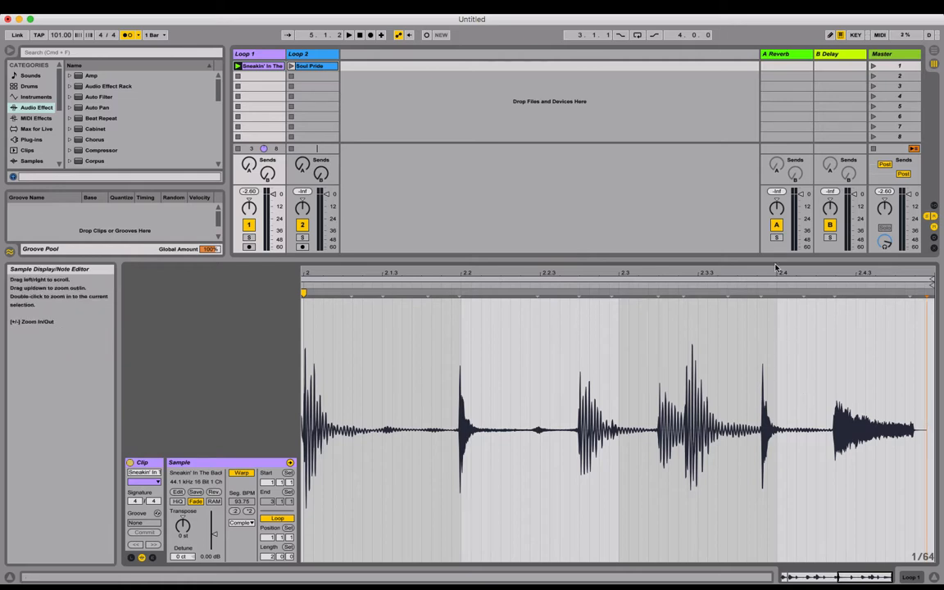
drag(791, 277, 789, 277)
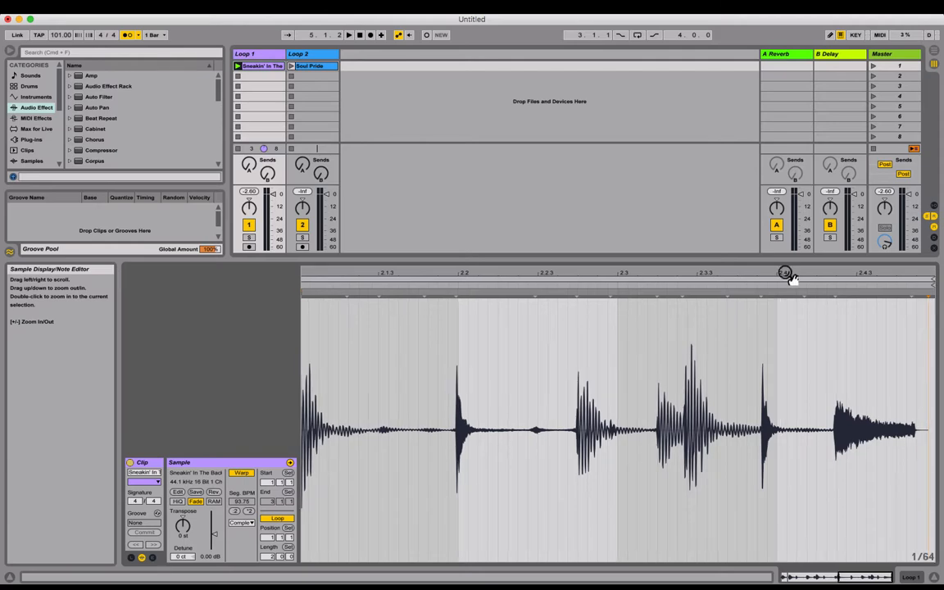
drag(789, 278, 788, 262)
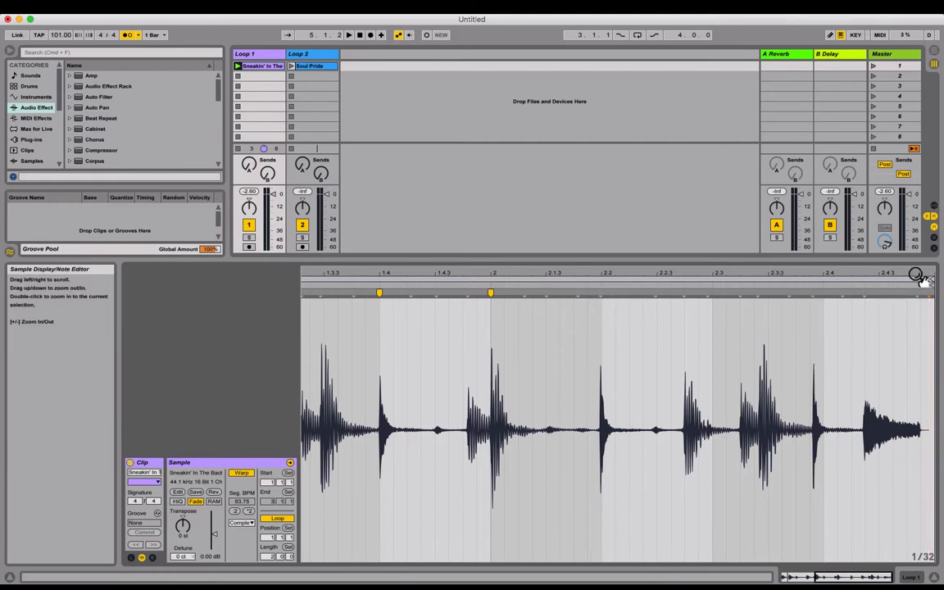
drag(911, 277, 894, 274)
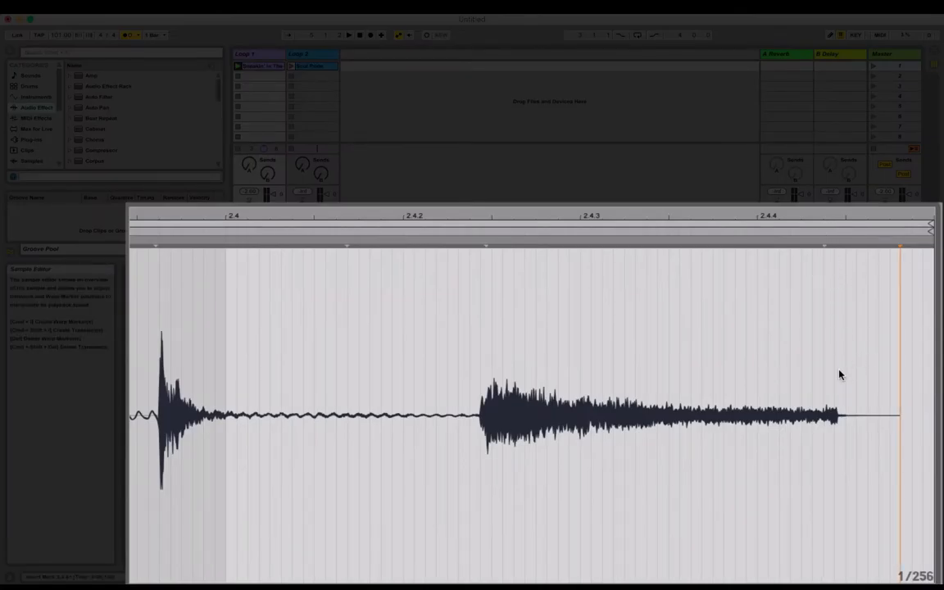
Add a warp marker where the final hit's tail cuts off and move it onto the bar 3 line.
drag(836, 375, 939, 367)
click(870, 363)
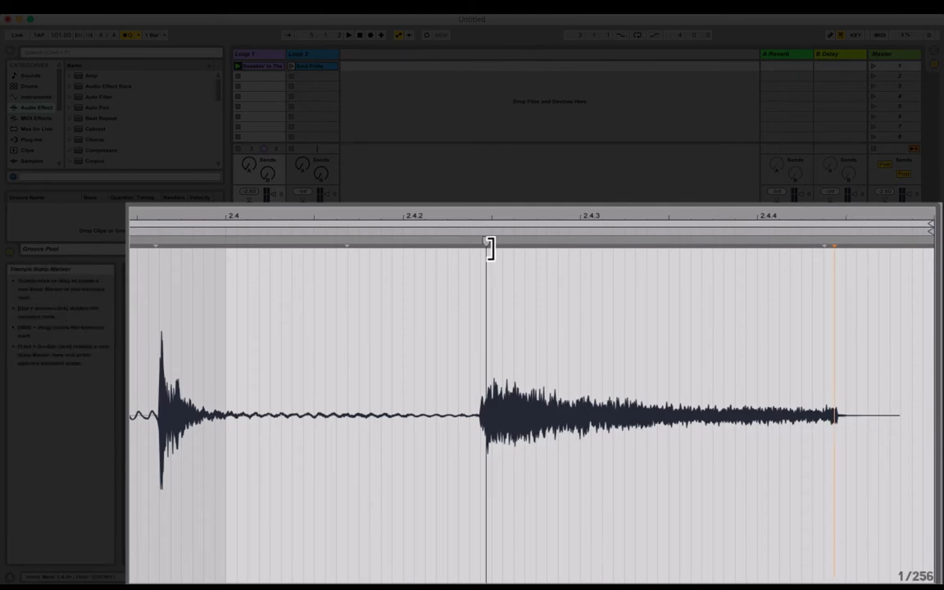
mouse_move(845, 217)
mouse_down()
mouse_move(845, 246)
mouse_move(800, 286)
mouse_up()
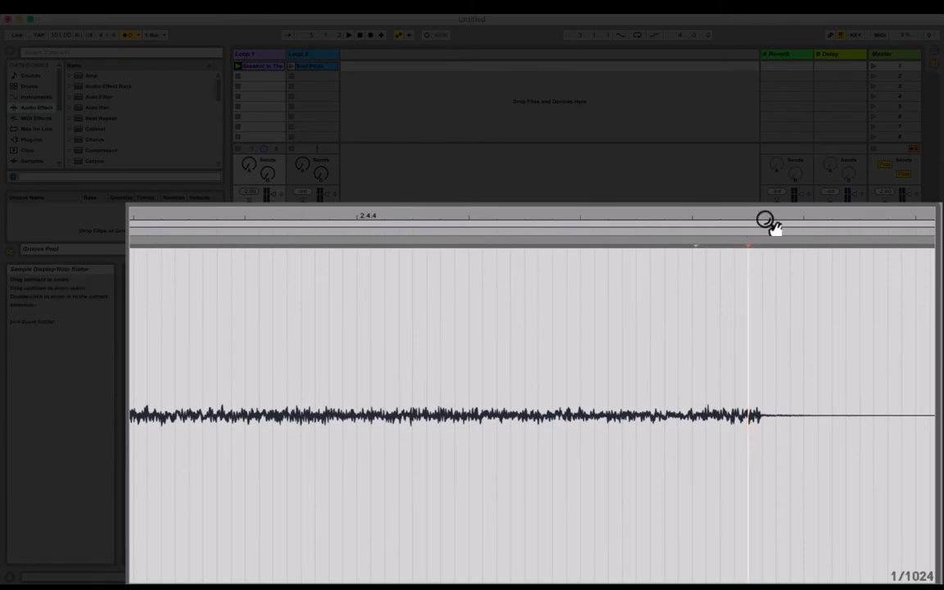
drag(771, 220, 765, 360)
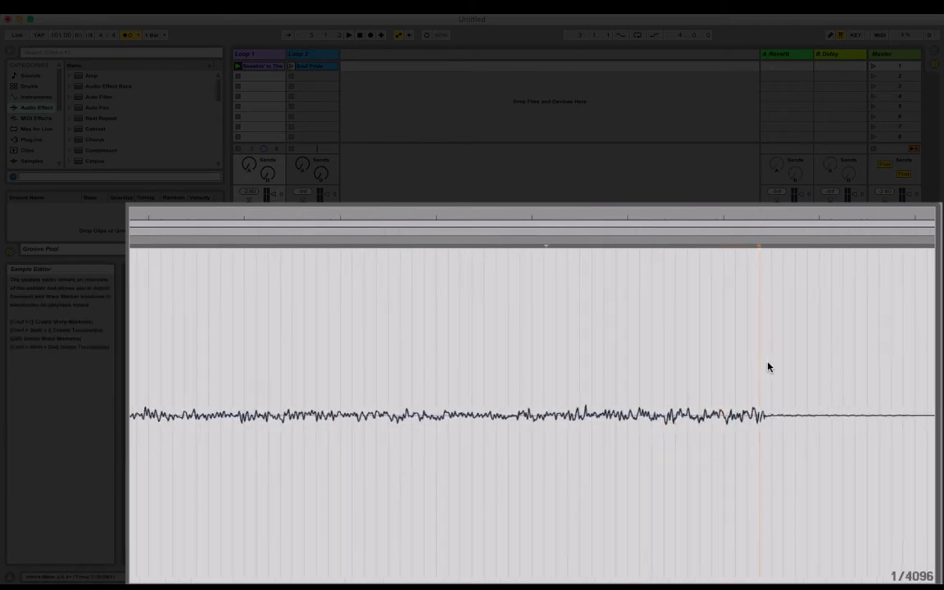
click(769, 365)
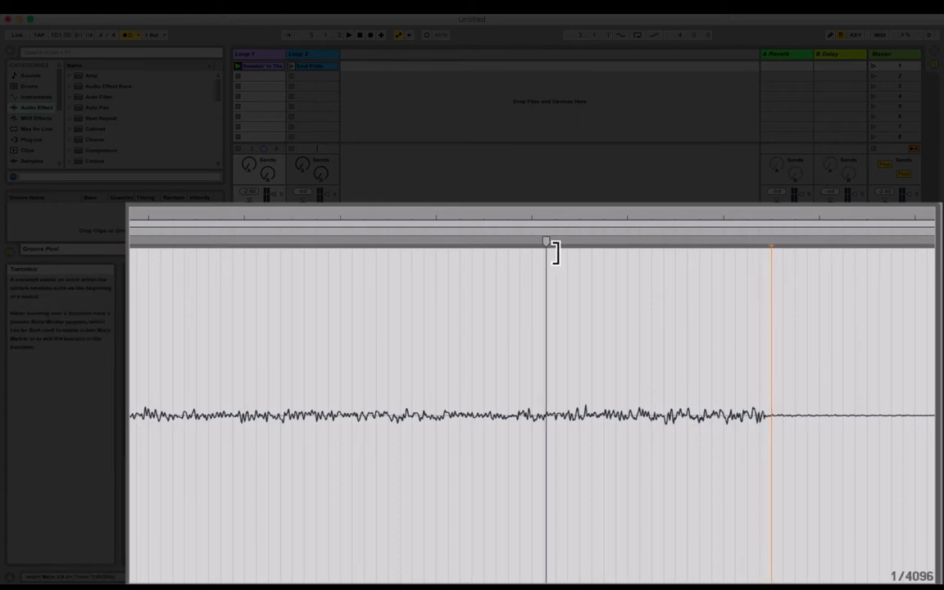
double_click(763, 243)
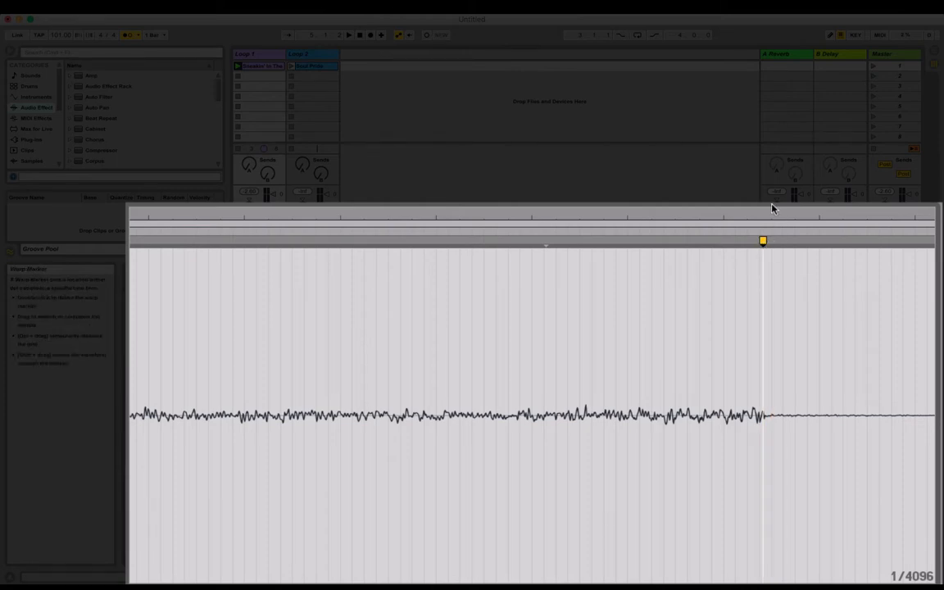
mouse_move(762, 242)
mouse_down()
mouse_move(661, 242)
mouse_move(673, 219)
mouse_move(831, 220)
mouse_move(848, 253)
mouse_move(941, 264)
mouse_up()
mouse_move(873, 220)
mouse_down()
mouse_move(872, 189)
mouse_move(923, 127)
mouse_up()
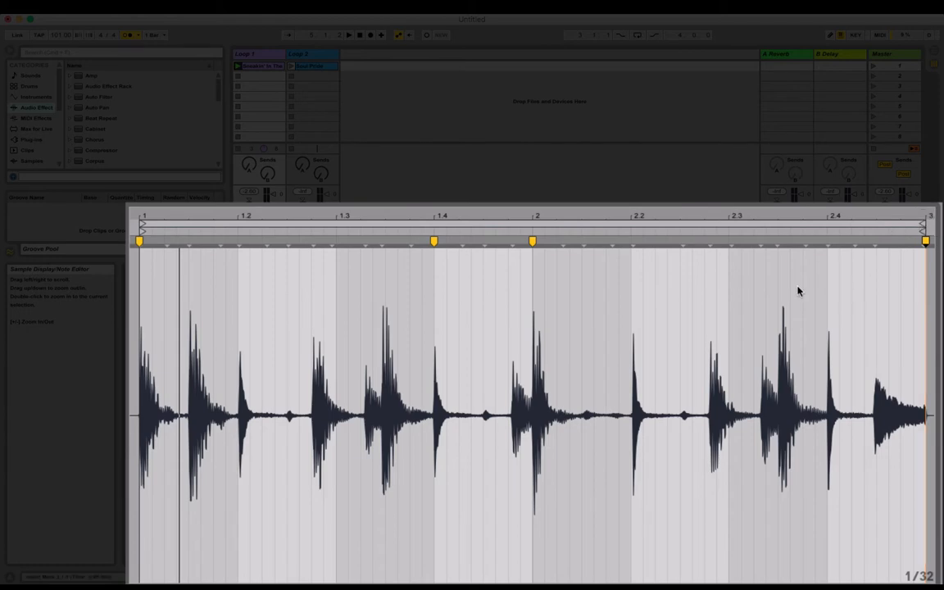
Examine the gap between the 1.2 line and the onset of the following hit by highlighting it up close.
drag(638, 217, 640, 287)
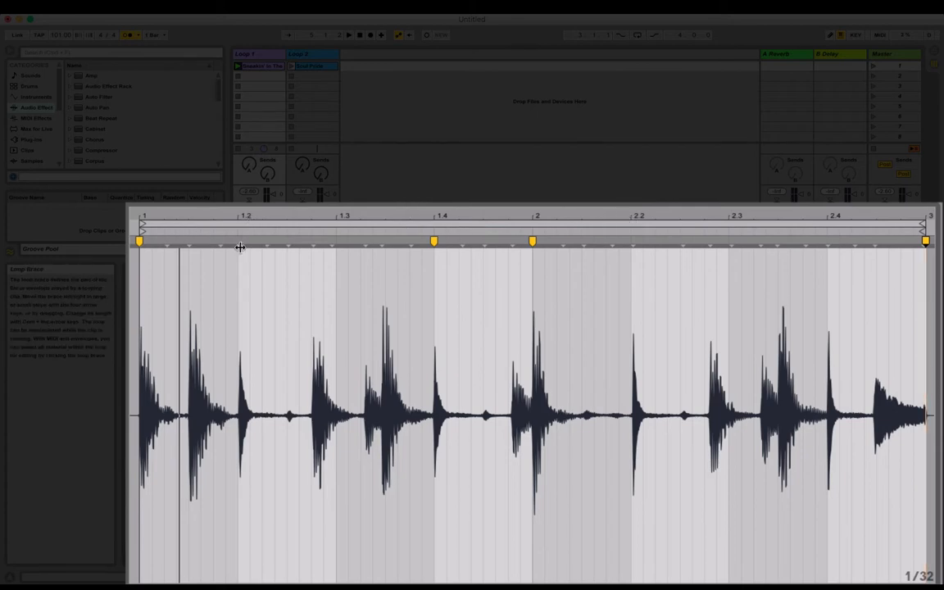
drag(246, 381, 297, 388)
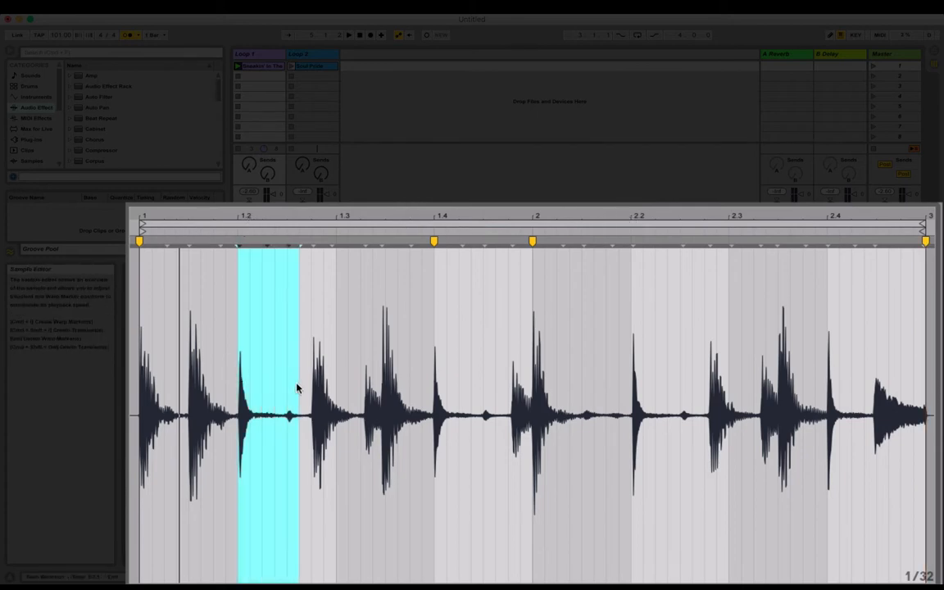
click(243, 352)
drag(246, 219, 246, 219)
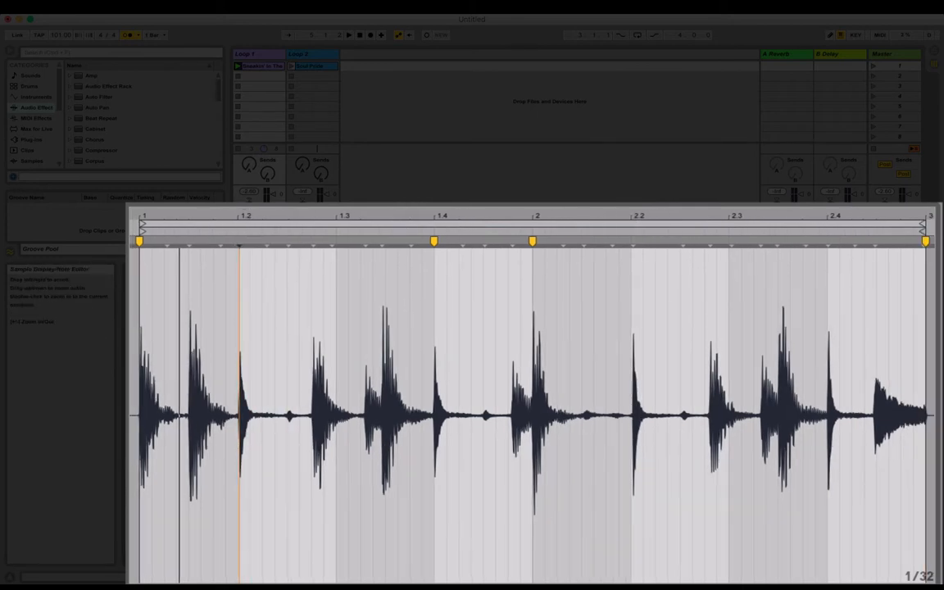
right_click(240, 215)
click(237, 210)
drag(243, 216, 359, 423)
mouse_move(335, 337)
mouse_down()
mouse_move(297, 339)
mouse_move(331, 331)
mouse_up()
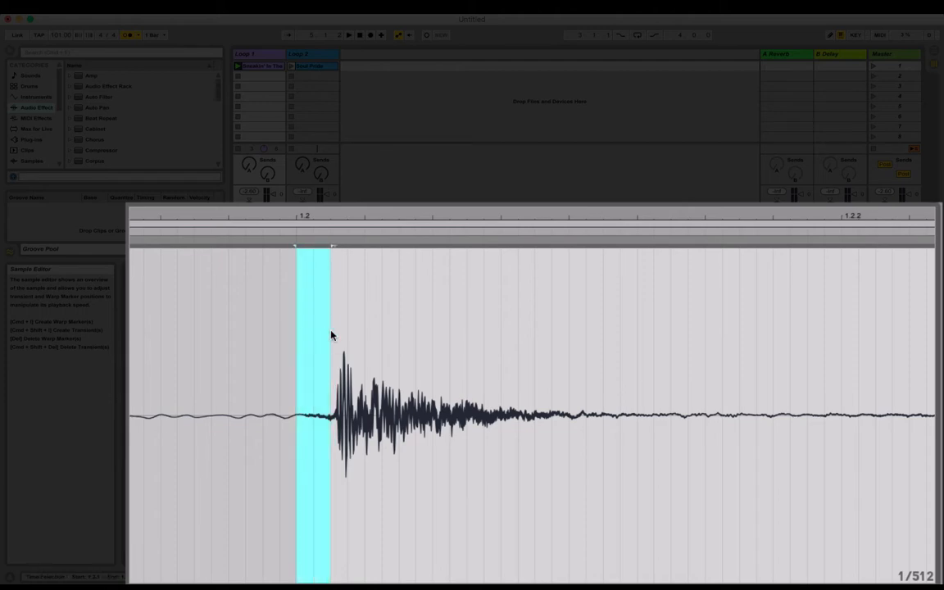
click(331, 331)
Try to align the hit just after 1.2 to the 1.2 line with a warp marker, and undo the changes.
double_click(334, 238)
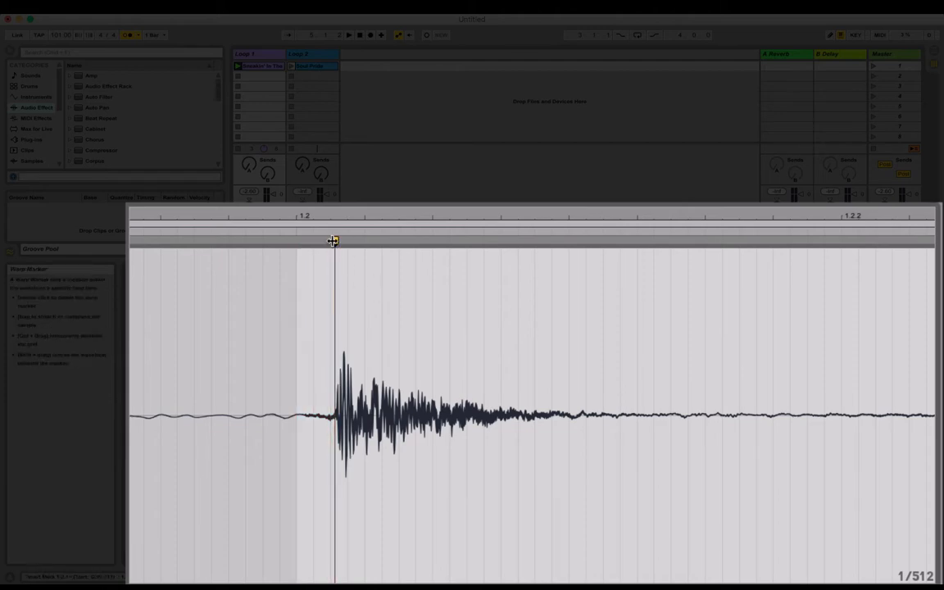
mouse_move(334, 238)
mouse_down()
mouse_move(293, 241)
mouse_move(244, 217)
mouse_up()
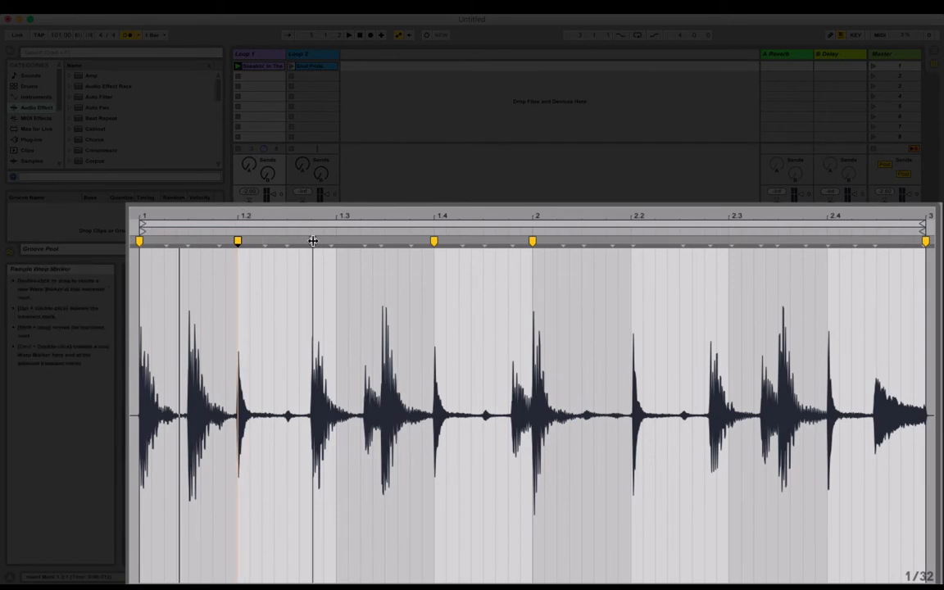
key(super+z)
drag(240, 241, 237, 241)
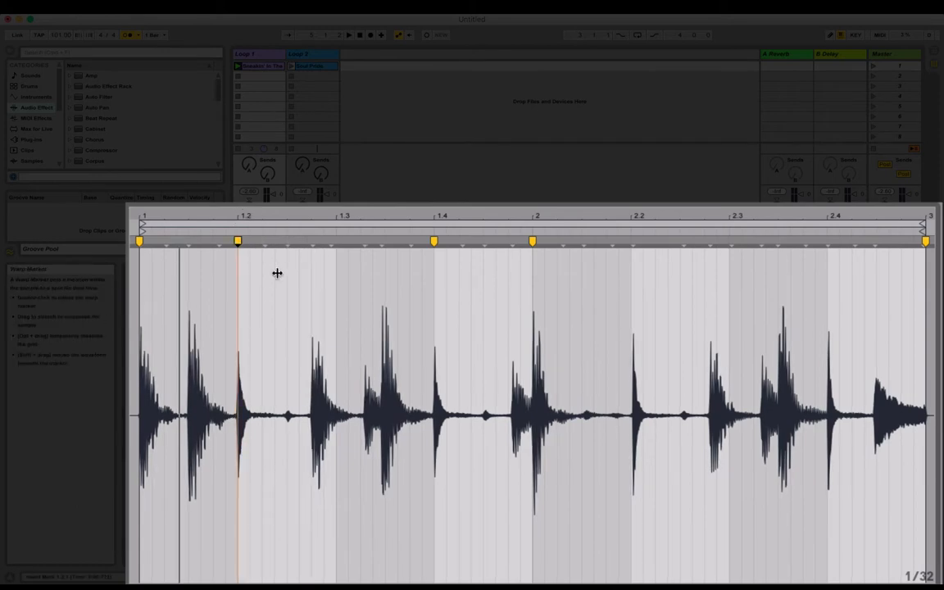
drag(317, 366, 338, 366)
click(336, 328)
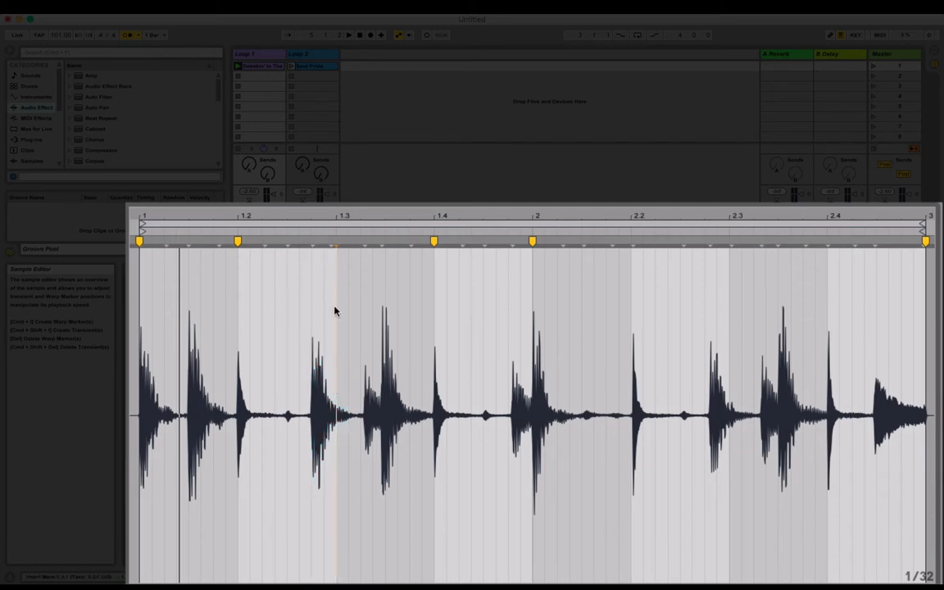
key(super+z)
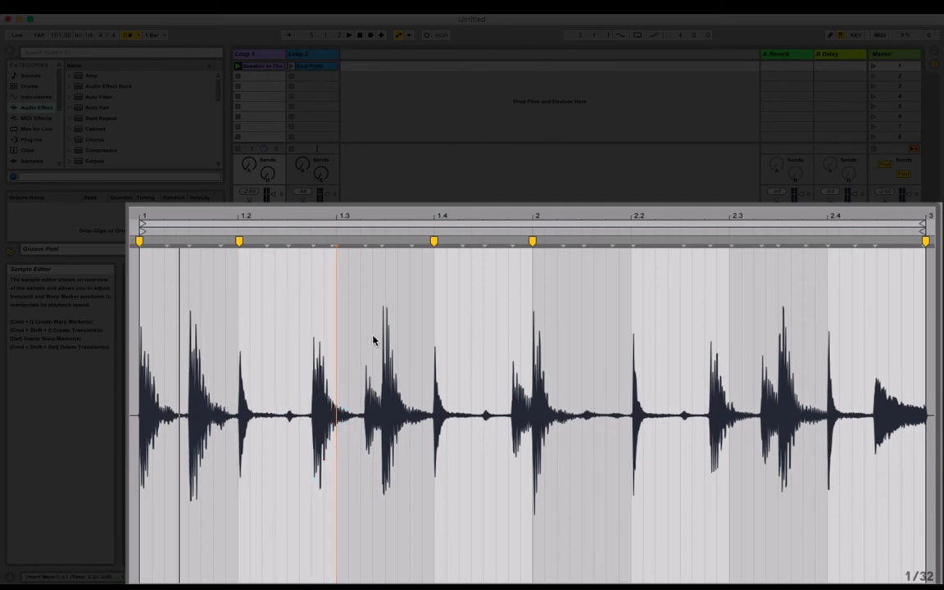
key(super+z)
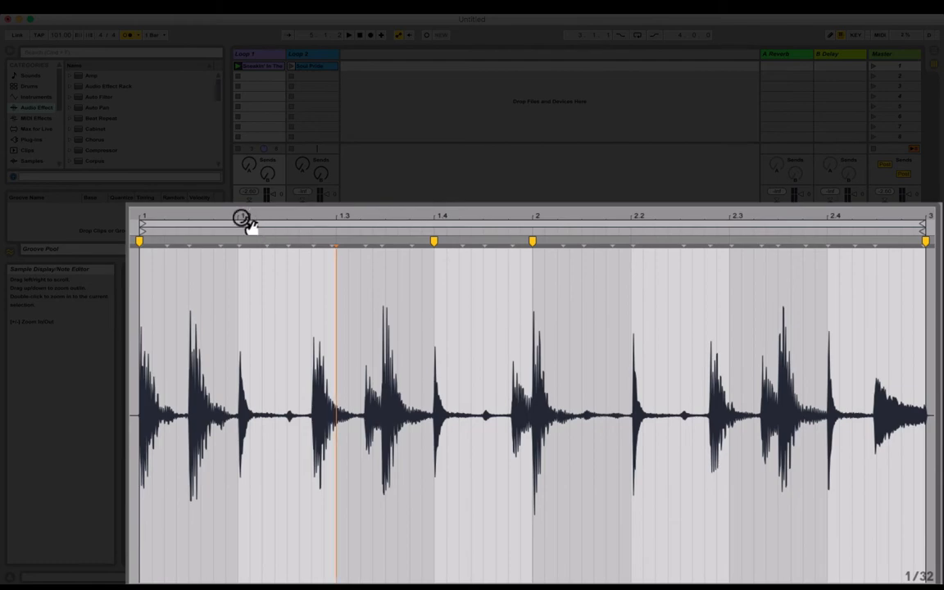
Add a warp marker at the onset of the hit just after 1.2 and align it to beat 1.2.
mouse_move(242, 217)
mouse_down()
mouse_move(256, 244)
mouse_move(243, 242)
mouse_up()
double_click(256, 243)
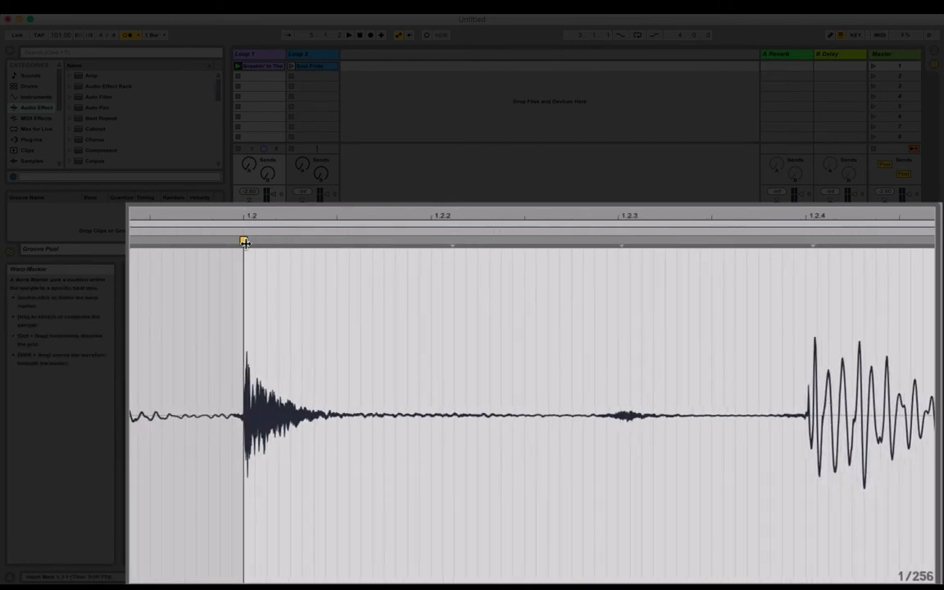
drag(295, 214, 252, 194)
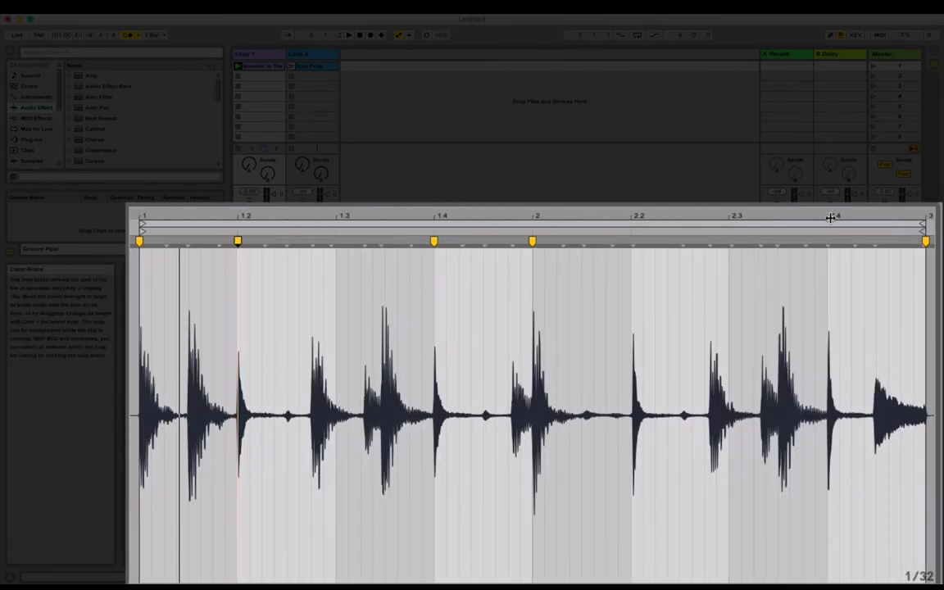
Add a warp marker at the onset of the hit just after 2.4, align it to beat 2.4, and check the loop's playback.
mouse_move(830, 218)
mouse_down()
mouse_move(827, 234)
mouse_move(808, 243)
mouse_move(755, 240)
mouse_move(835, 219)
mouse_up()
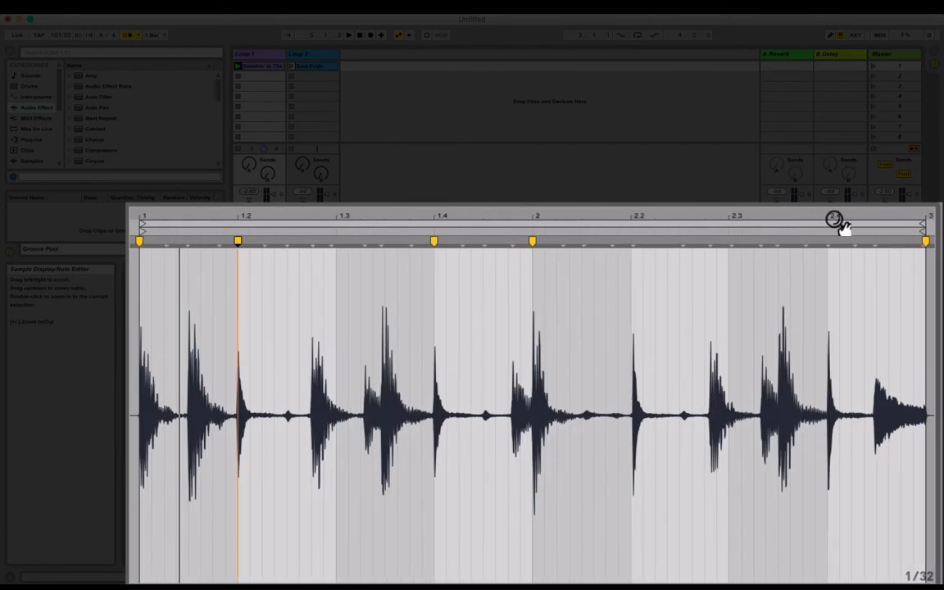
drag(634, 383, 659, 383)
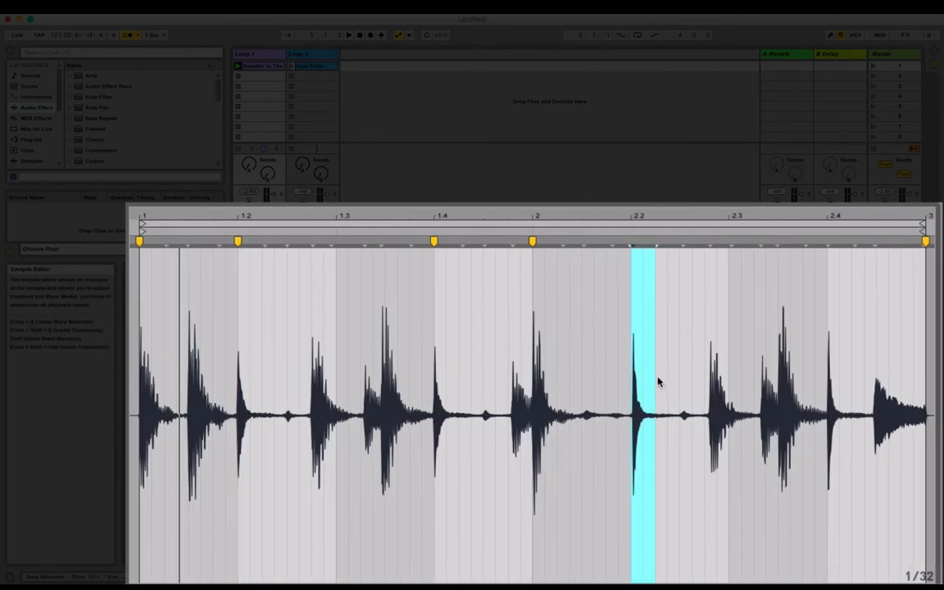
click(702, 392)
drag(838, 219, 837, 300)
drag(696, 218, 664, 244)
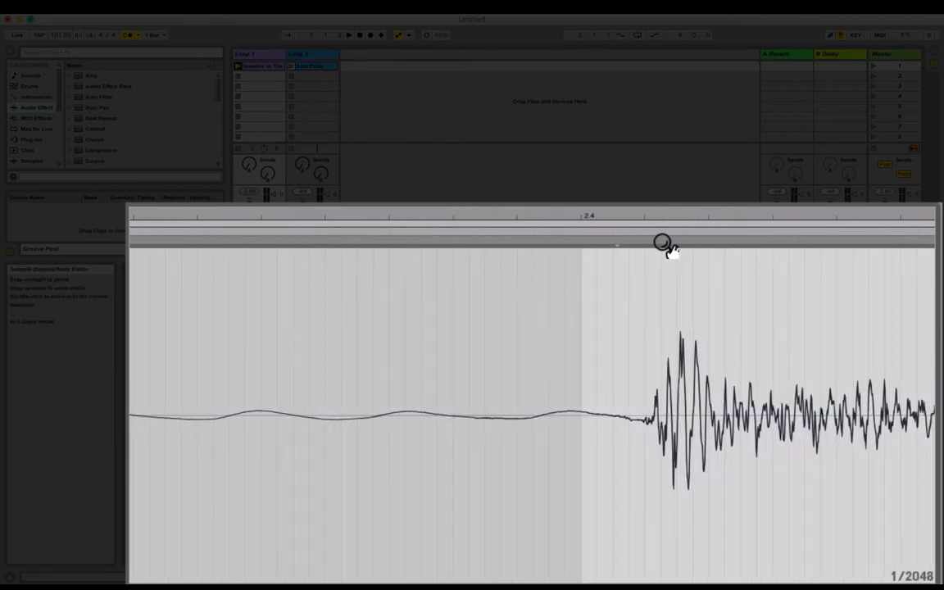
double_click(644, 245)
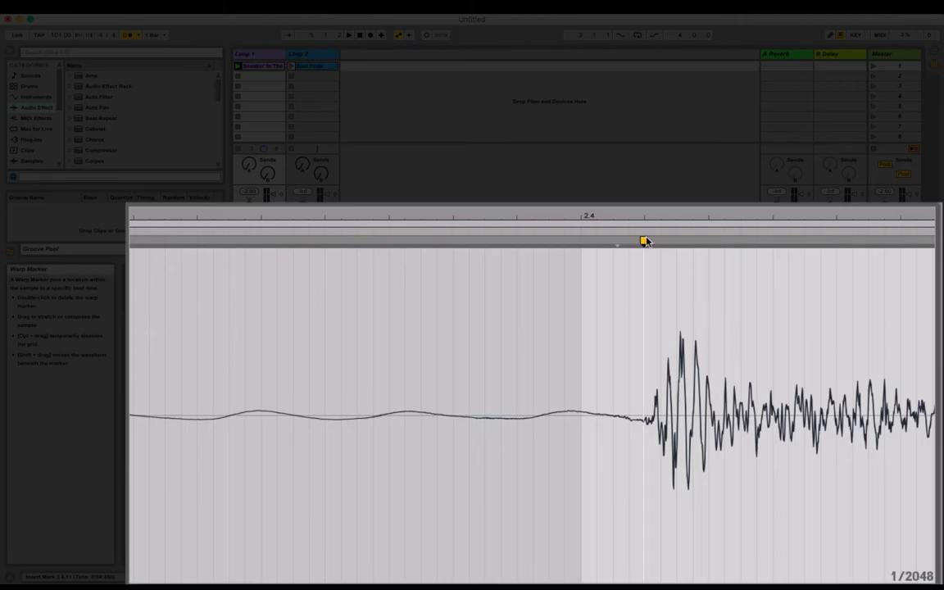
mouse_move(702, 290)
mouse_down()
mouse_move(658, 291)
mouse_move(665, 223)
mouse_up()
key(space)
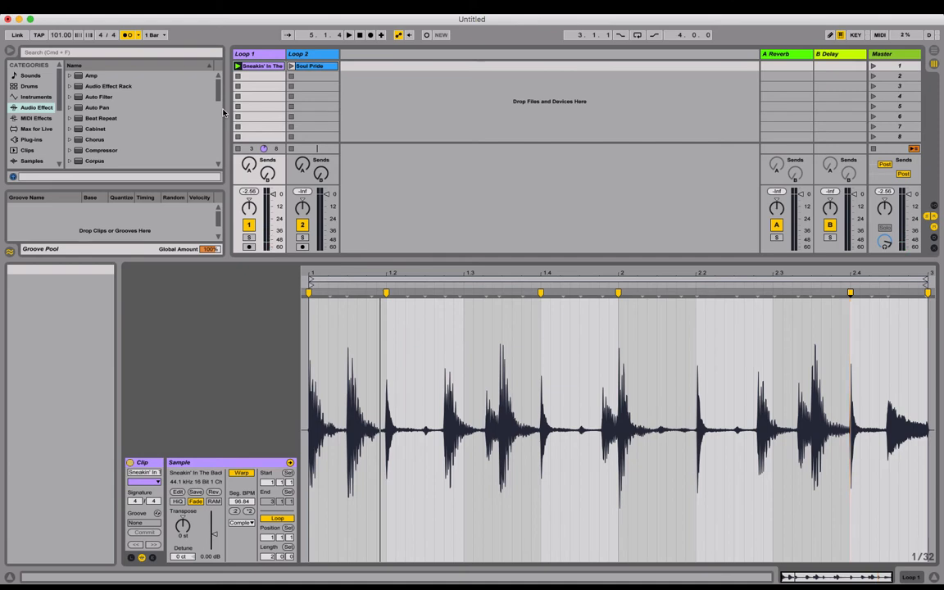
Delete the warp marker at beat 1.2 and add it back at the same position.
click(390, 347)
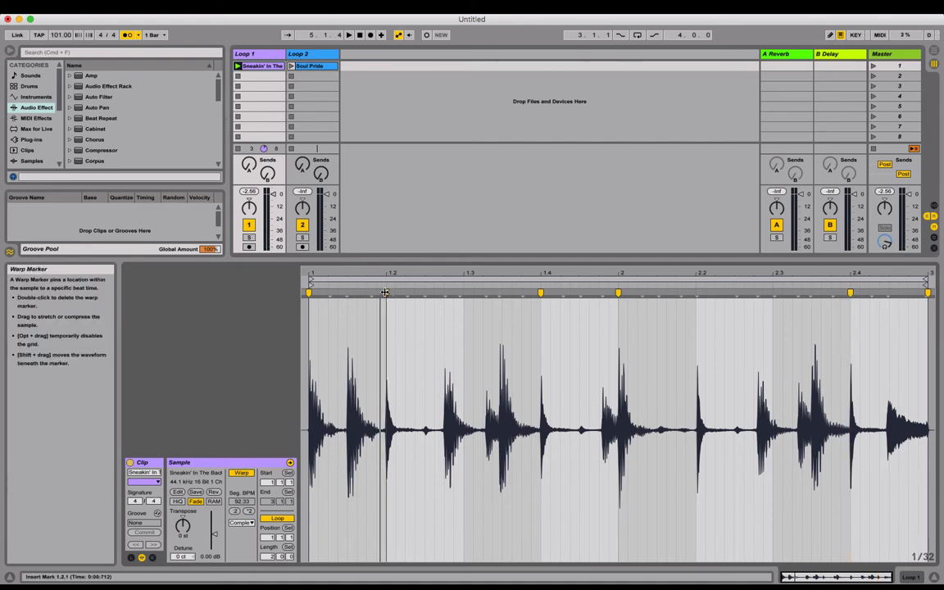
mouse_move(384, 292)
mouse_down()
mouse_move(442, 292)
mouse_move(385, 295)
mouse_up()
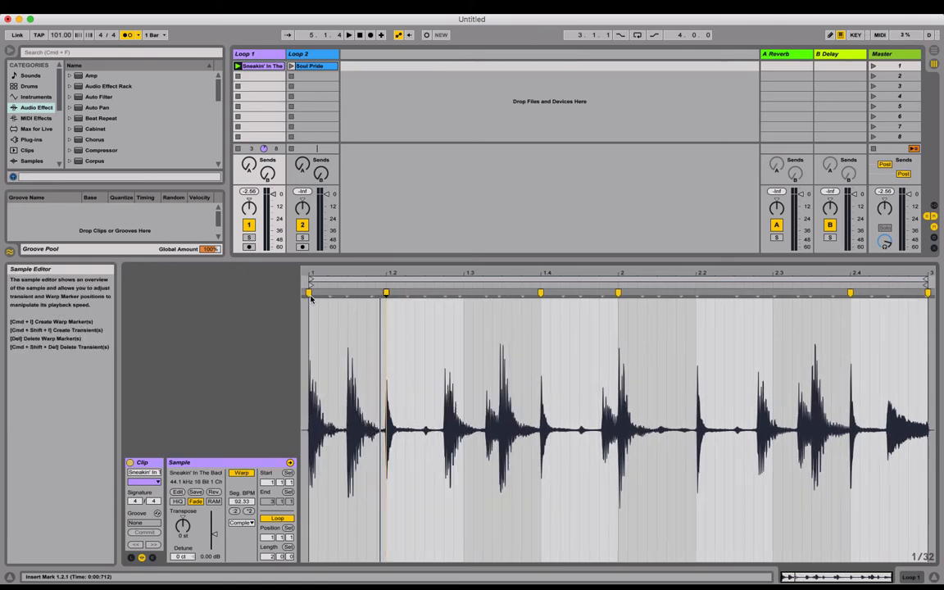
right_click(385, 293)
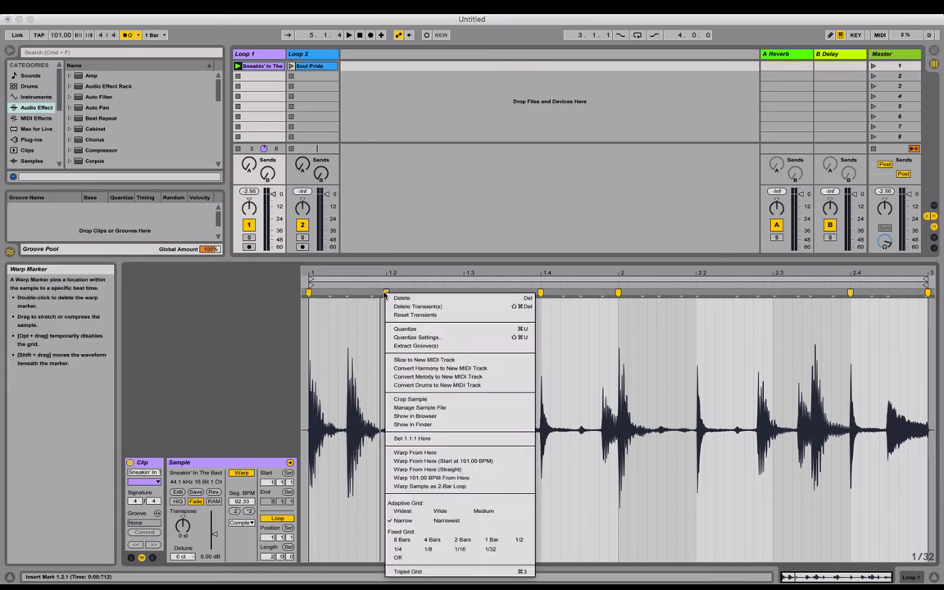
click(400, 300)
double_click(386, 293)
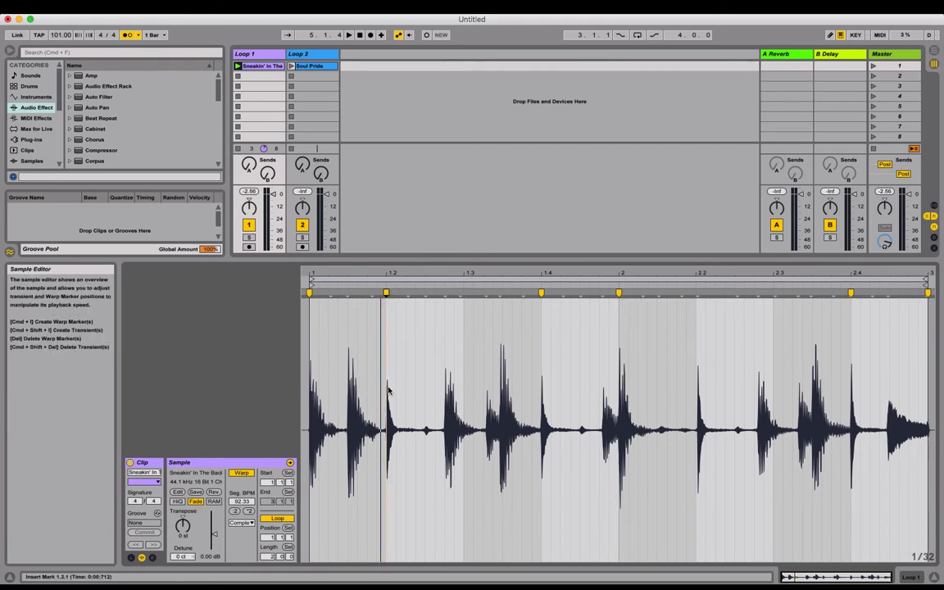
Highlight the audio between beats 1.2 and 1.3 to examine the section following the 1.2 warp marker.
drag(388, 390, 446, 392)
click(459, 395)
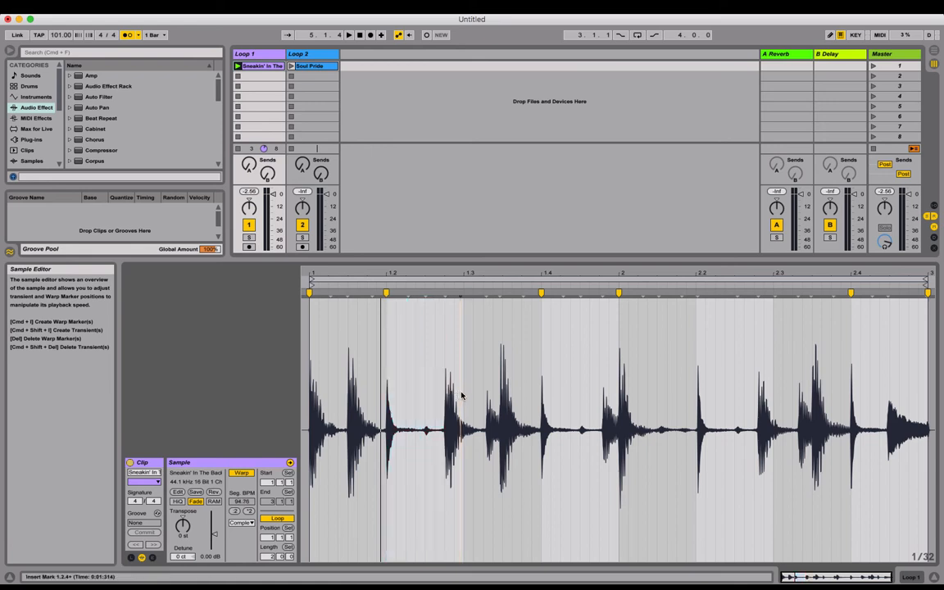
click(464, 397)
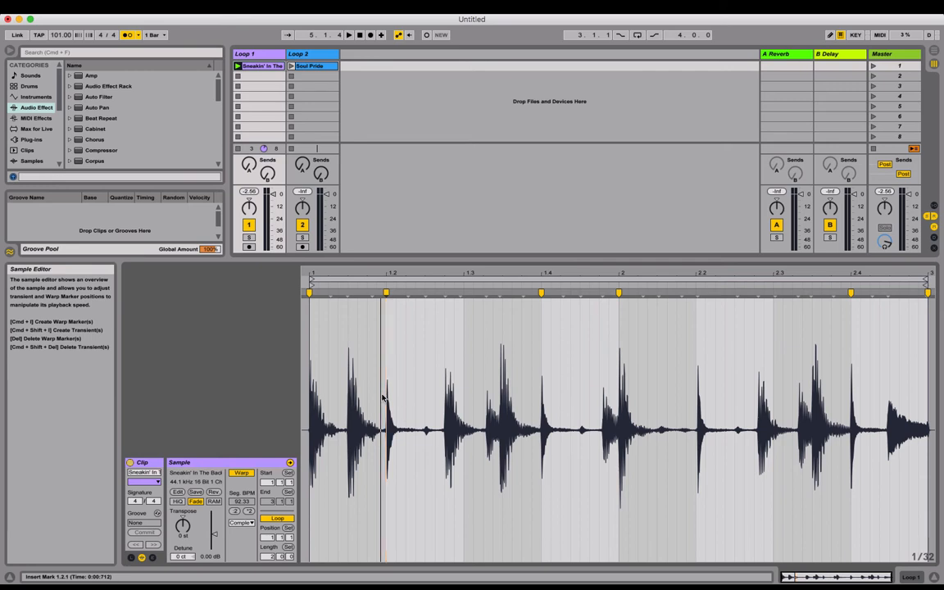
Place the insert mark at beat 1.4 in Loop 1's clip and compare its waveform with the Soul Pride clip's waveform.
click(541, 413)
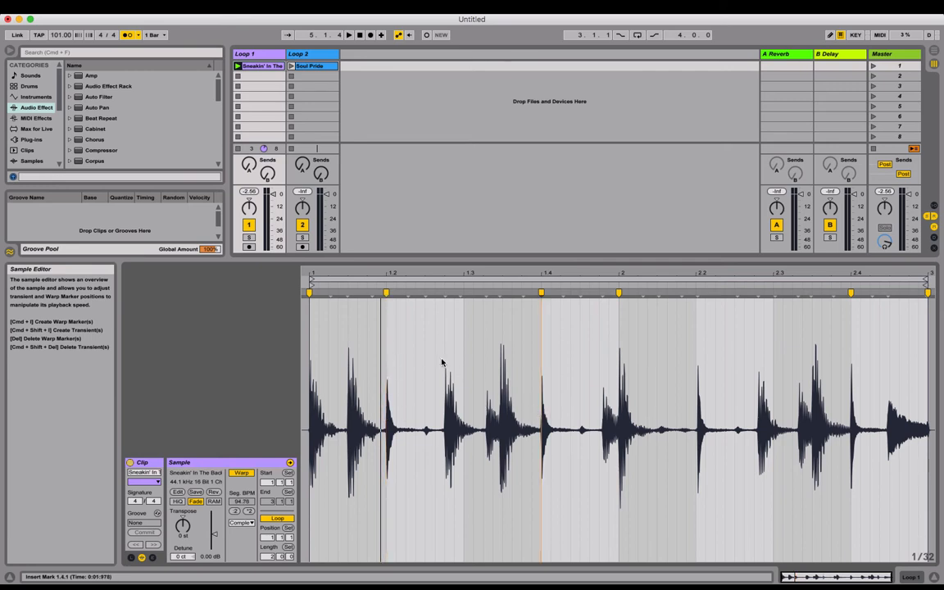
click(310, 66)
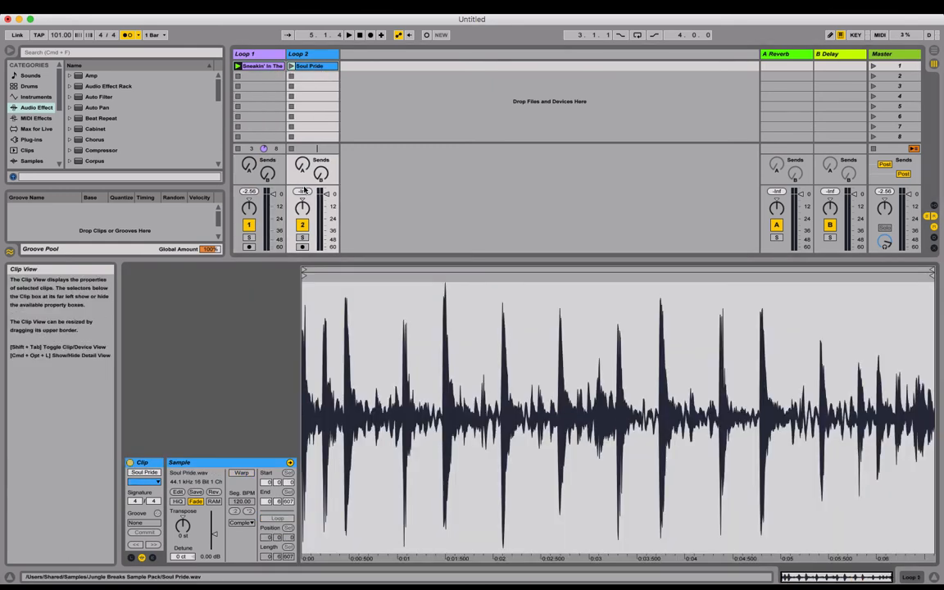
click(262, 66)
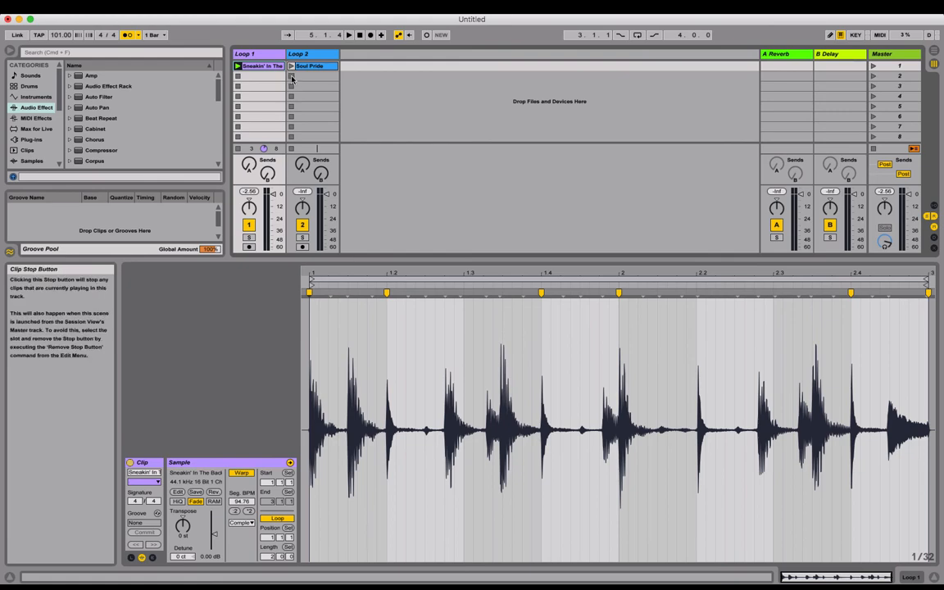
Enable warping and looping for the Soul Pride clip in Loop 2, and stop the clip playing in Loop 1.
click(304, 67)
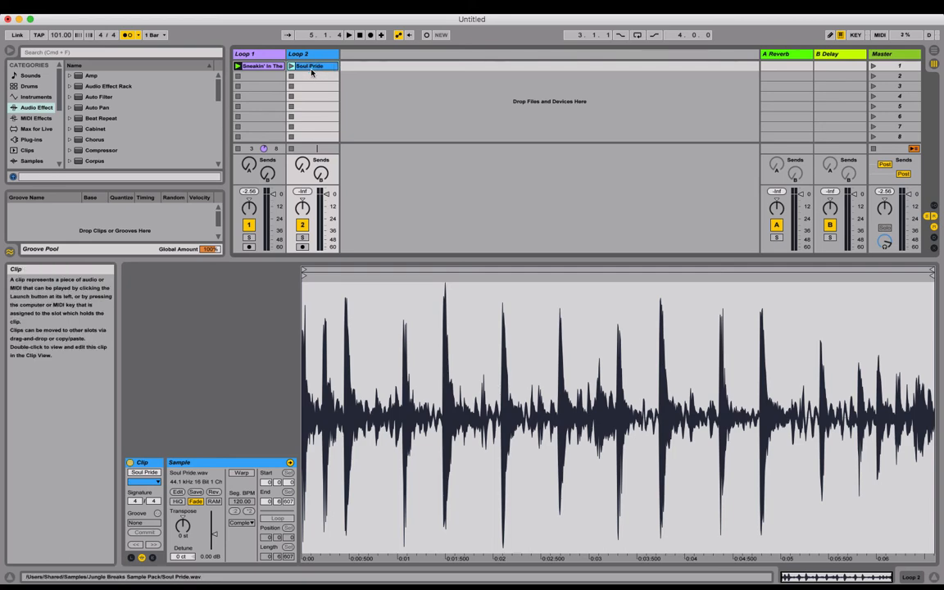
click(241, 473)
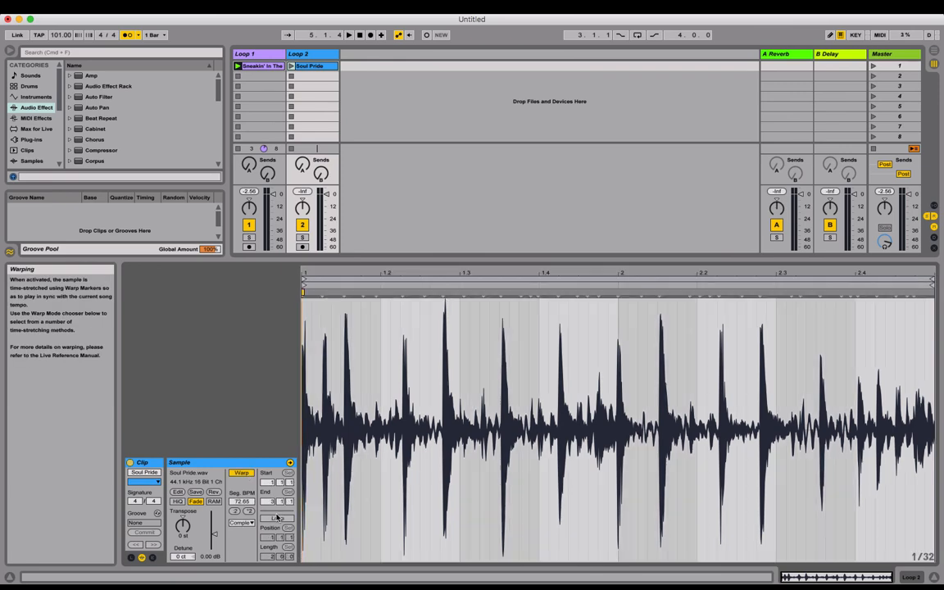
click(277, 518)
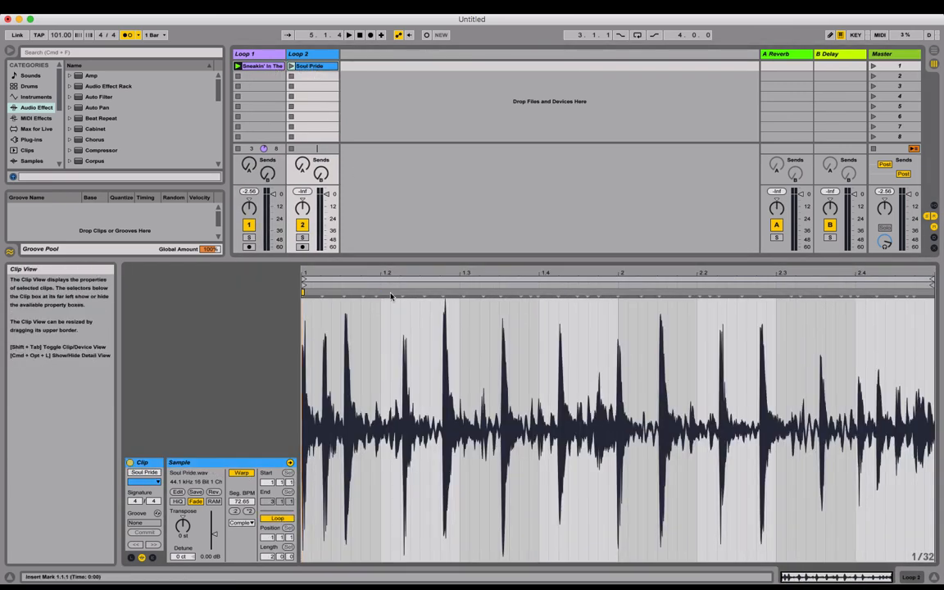
click(240, 76)
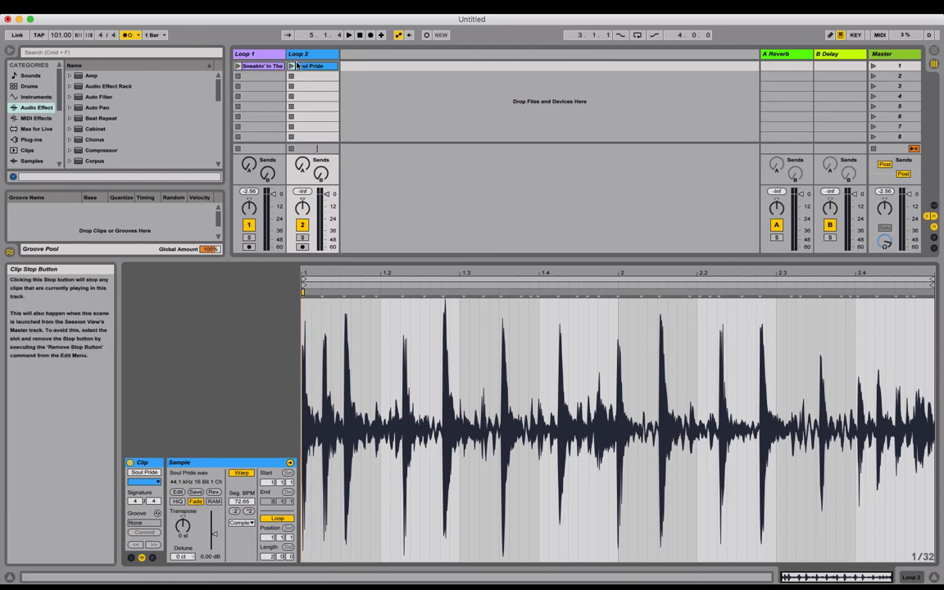